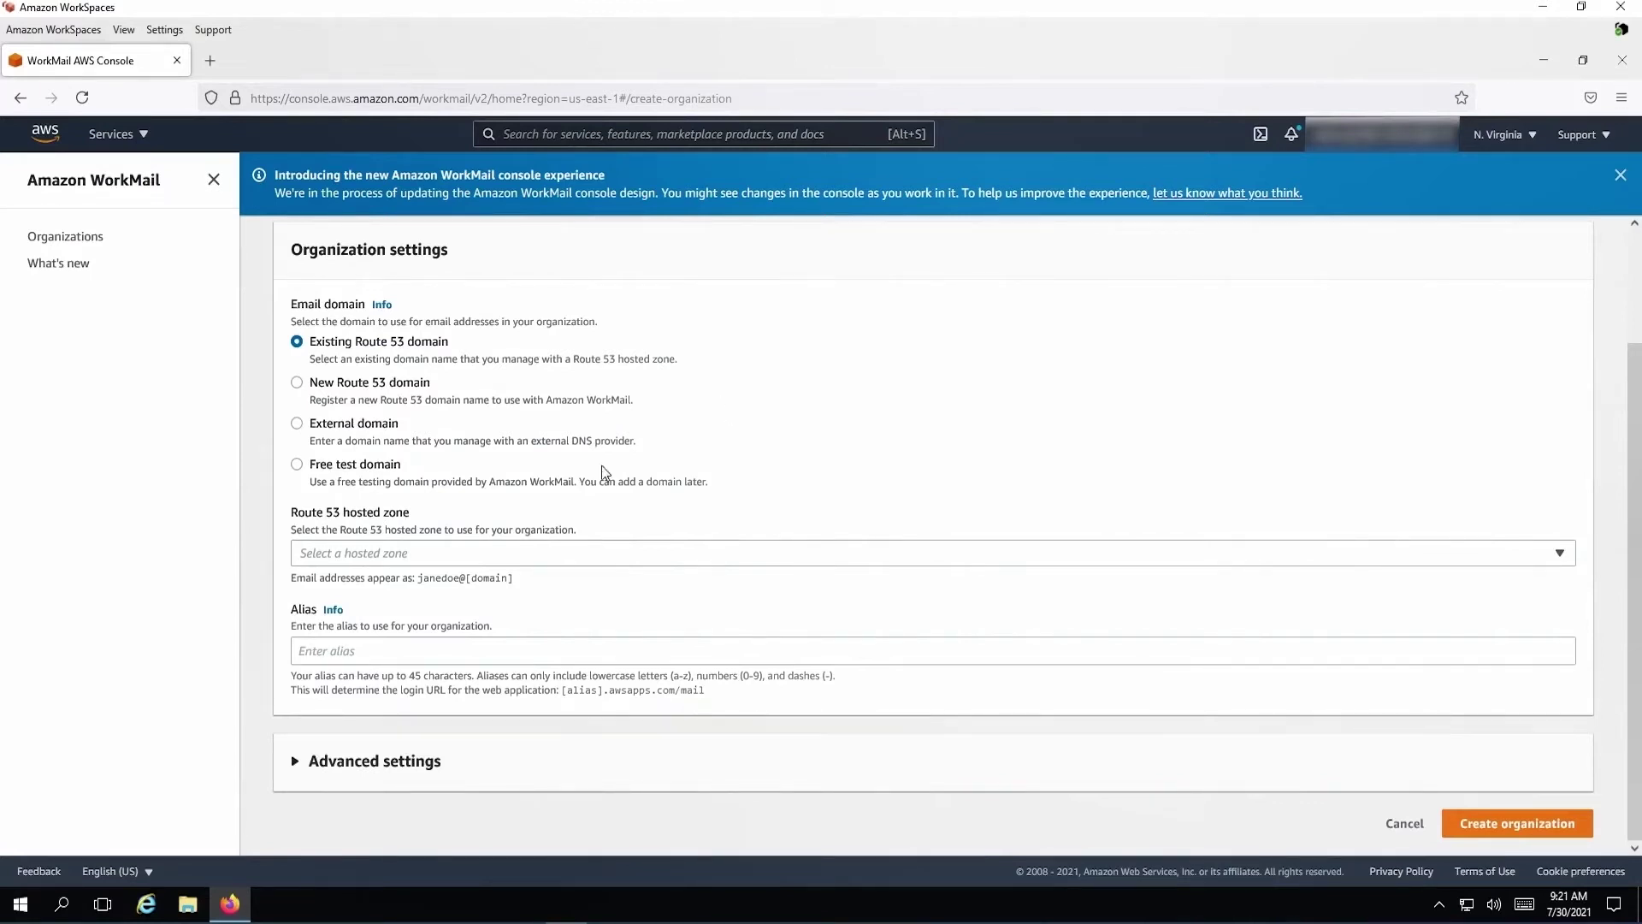
# Choose the free test domain with alias workmail-demo-env and expand Advanced settings
pyautogui.click(386, 473)
pyautogui.click(380, 655)
pyautogui.write('workmail-demo')
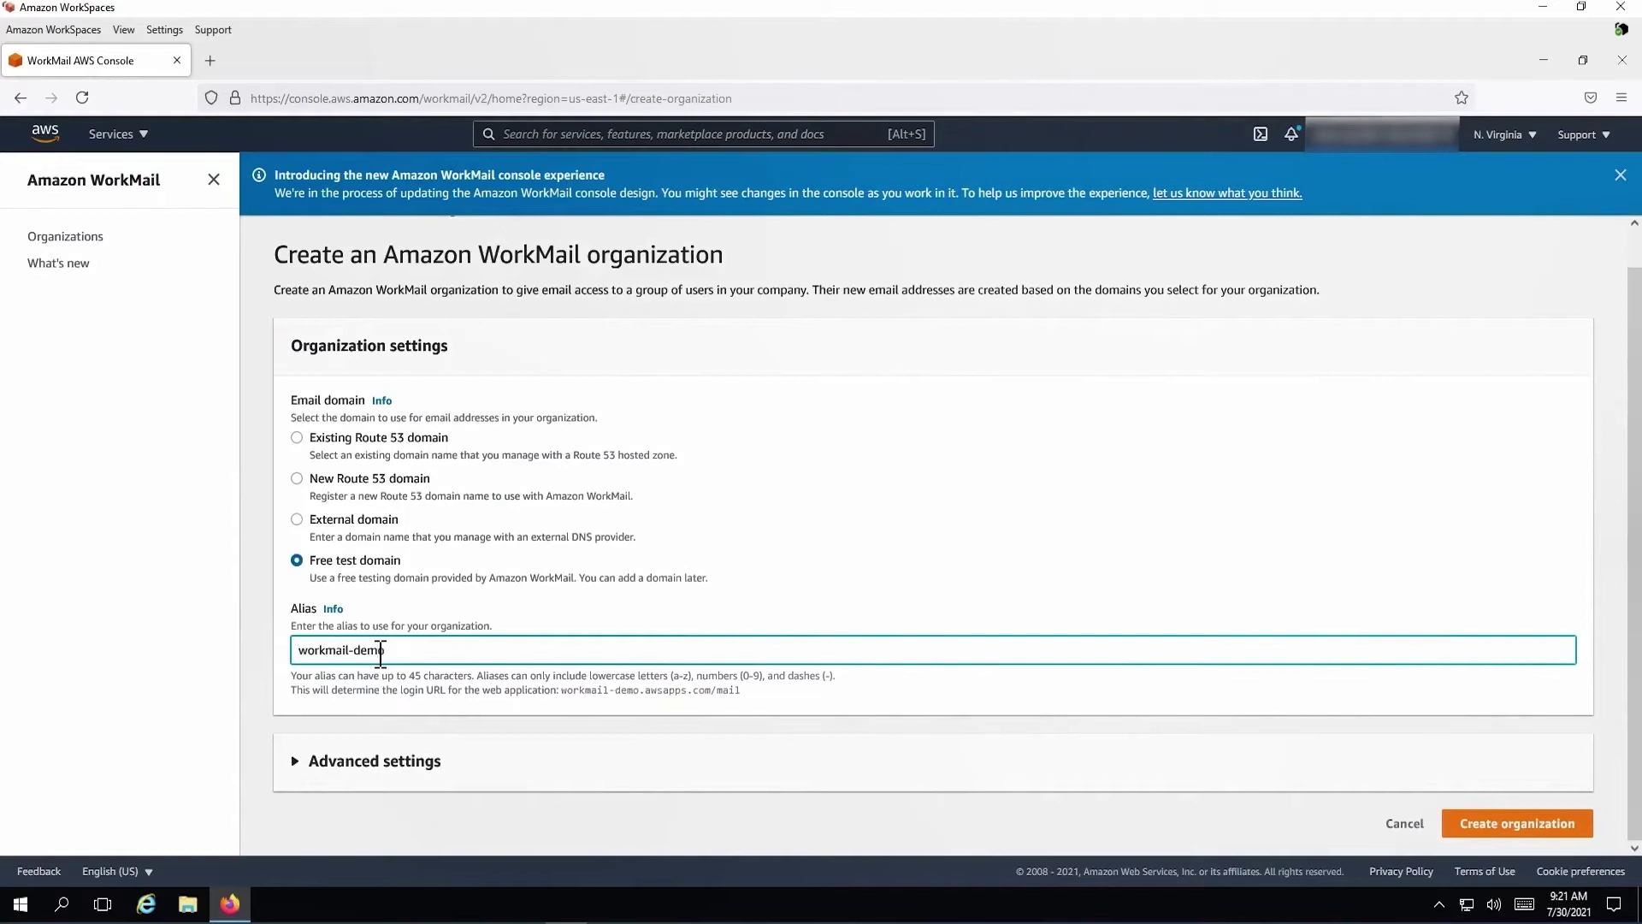
pyautogui.write('-env')
pyautogui.click(431, 760)
pyautogui.scroll(-3, 536, 580)
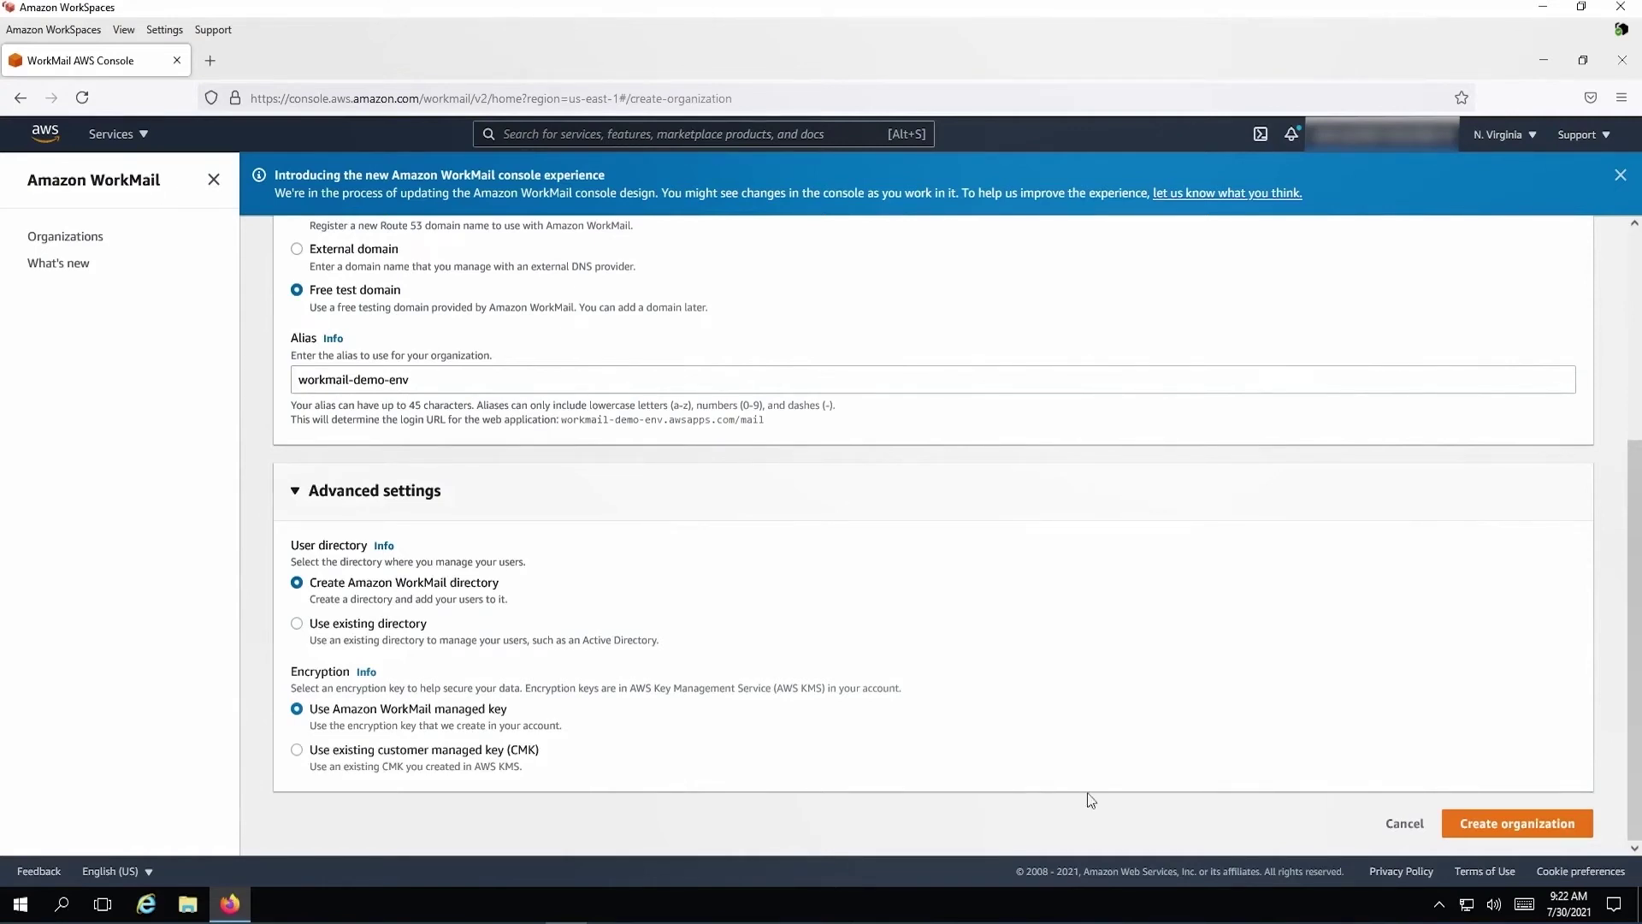
# Create the workmail-demo-env organization and, once Active, open its Users page
pyautogui.click(1523, 826)
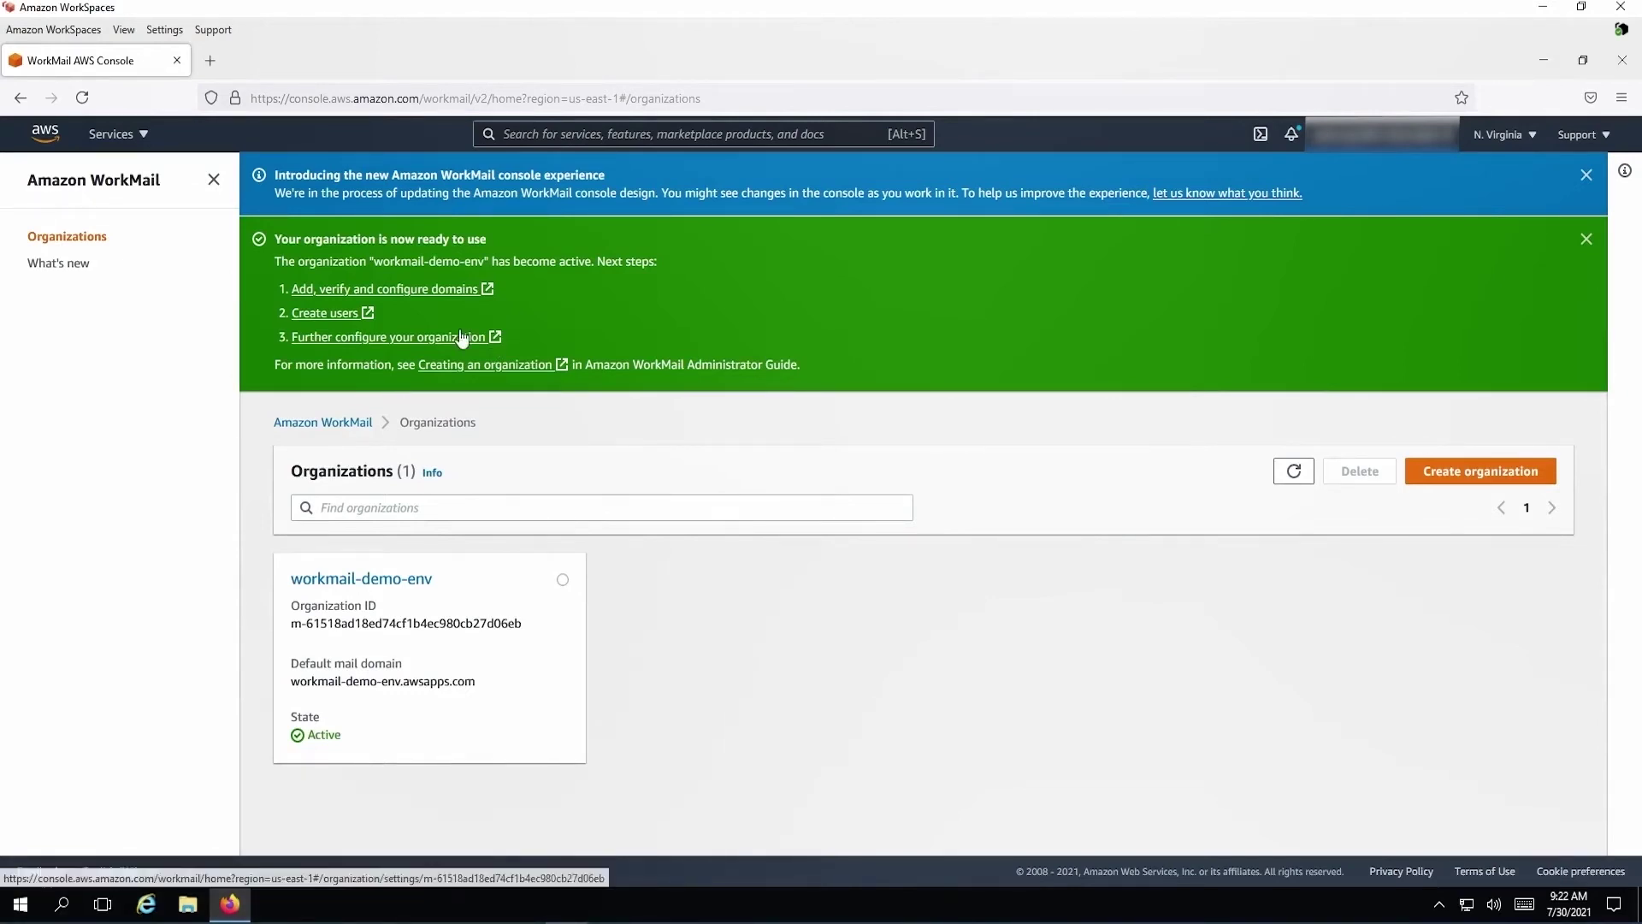
pyautogui.click(420, 584)
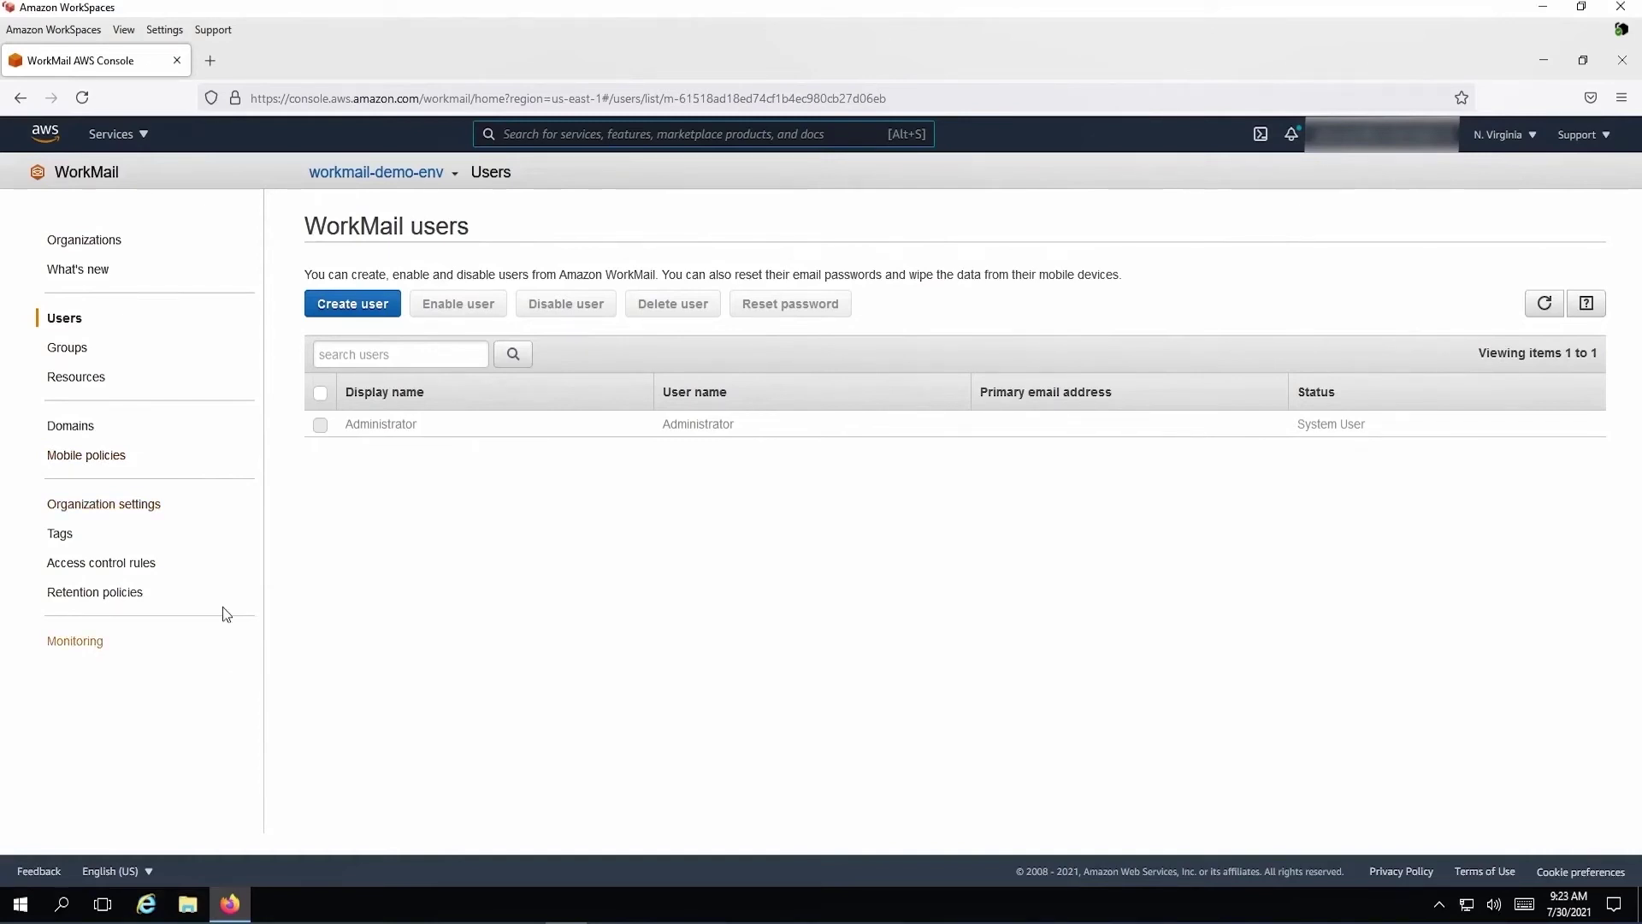
# Start a new user with user name workmail, first name workmail and last name user
pyautogui.click(352, 304)
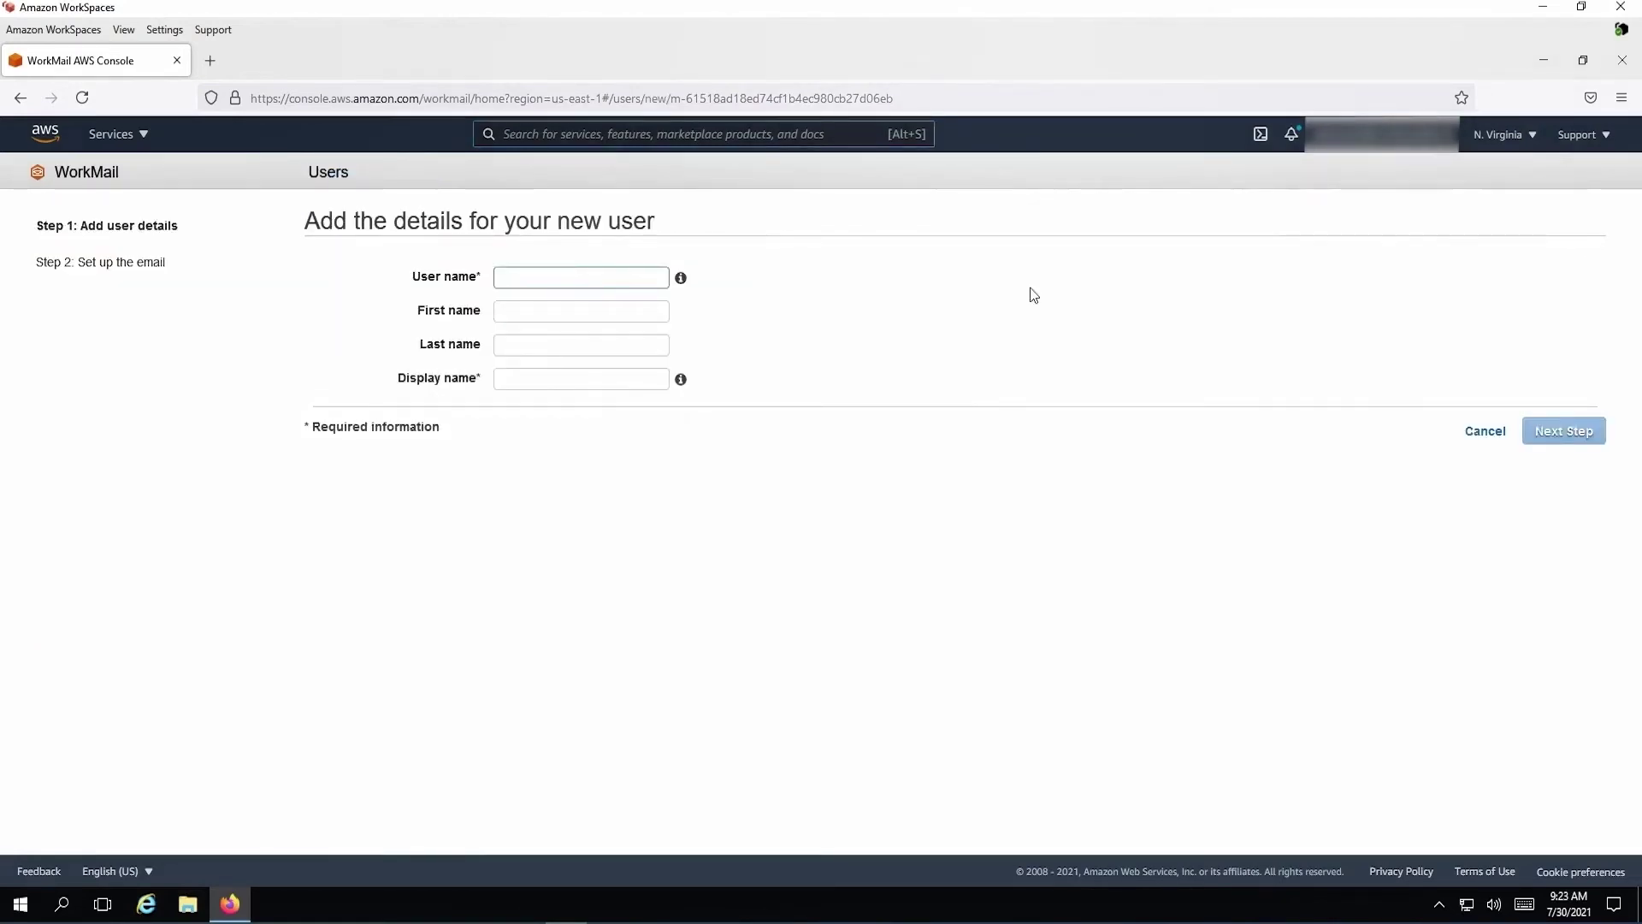
pyautogui.write('workmail')
pyautogui.press('Tab')
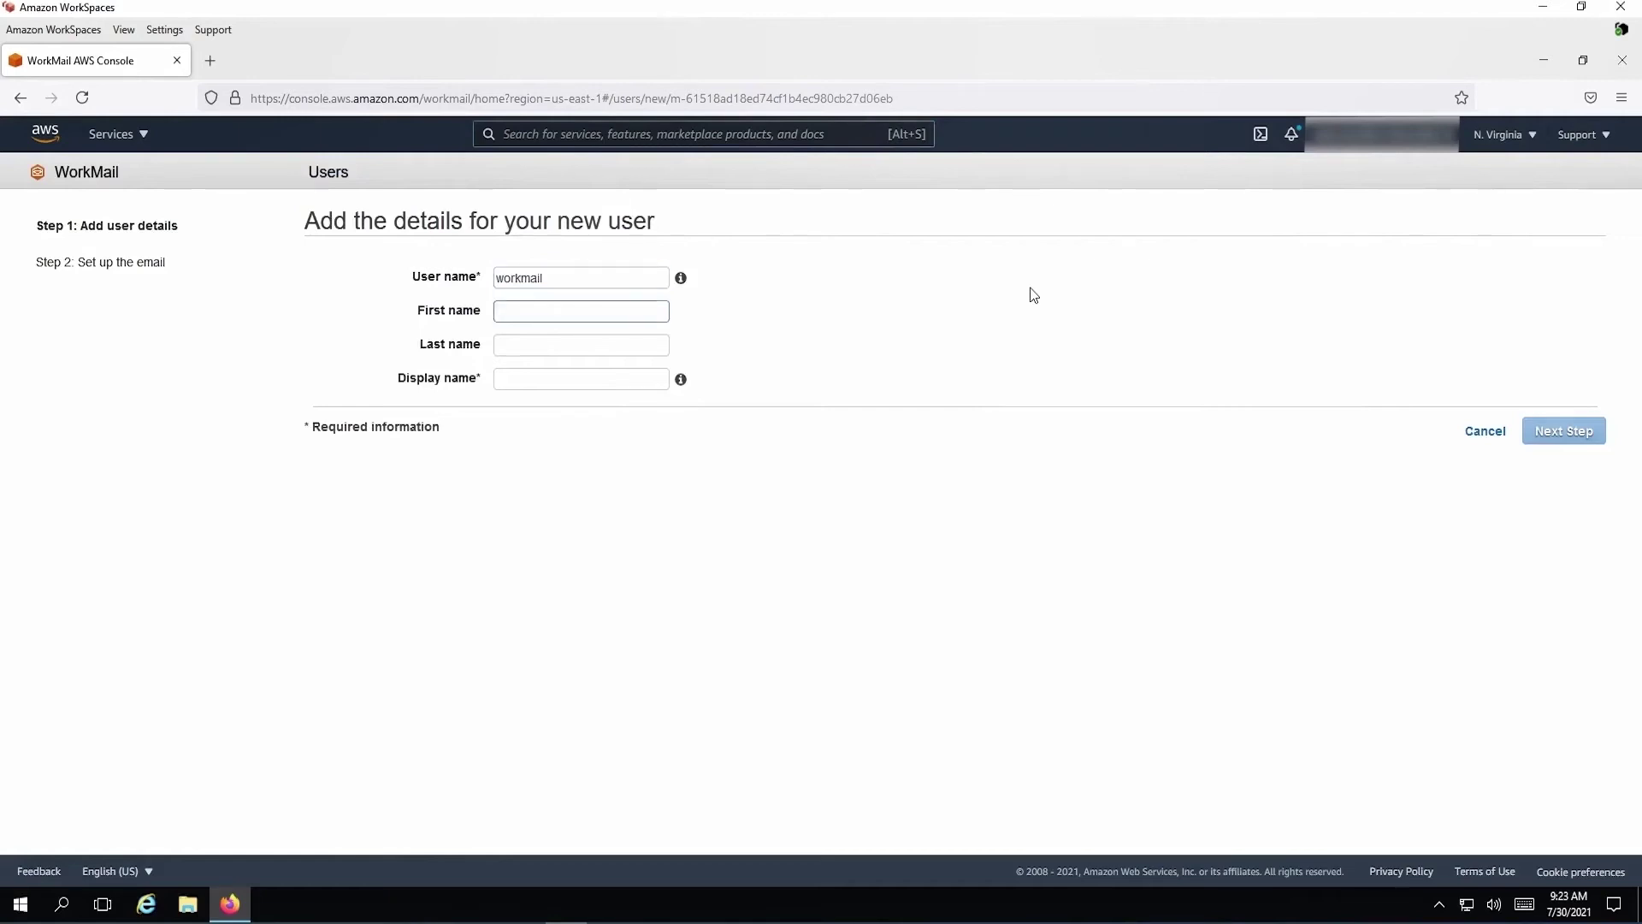
pyautogui.write('workmail')
pyautogui.press('Tab')
pyautogui.write('user')
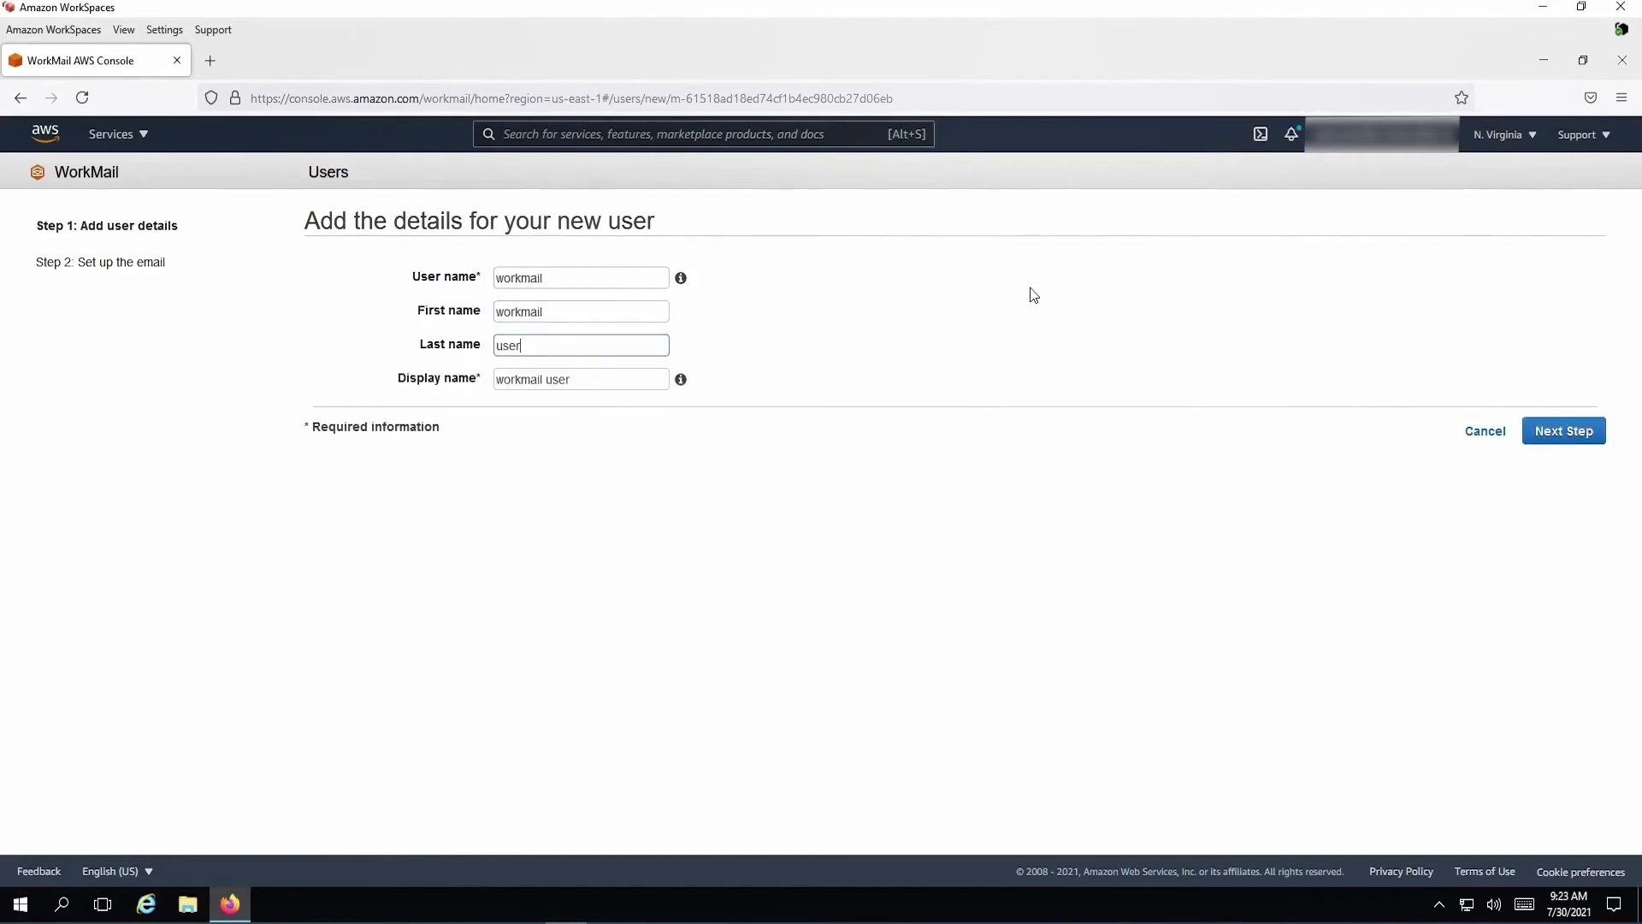
pyautogui.press('Return')
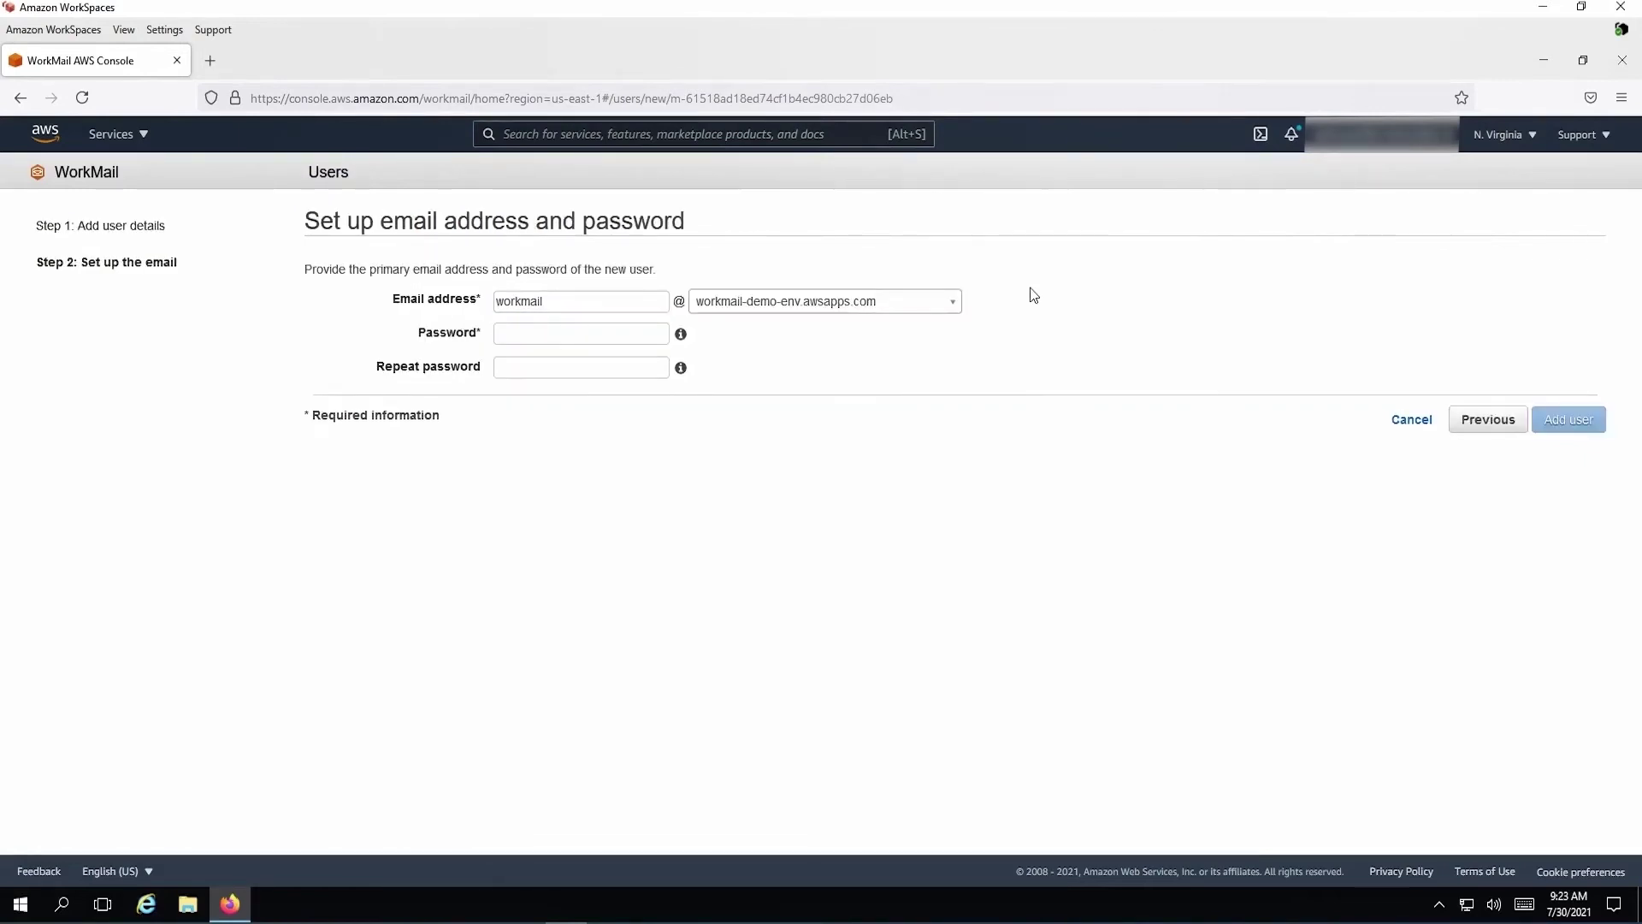
# Enter and confirm the user's password, then add the user
pyautogui.click(657, 334)
pyautogui.hotkey('ctrl', 'v')
pyautogui.press('Tab')
pyautogui.hotkey('ctrl', 'v')
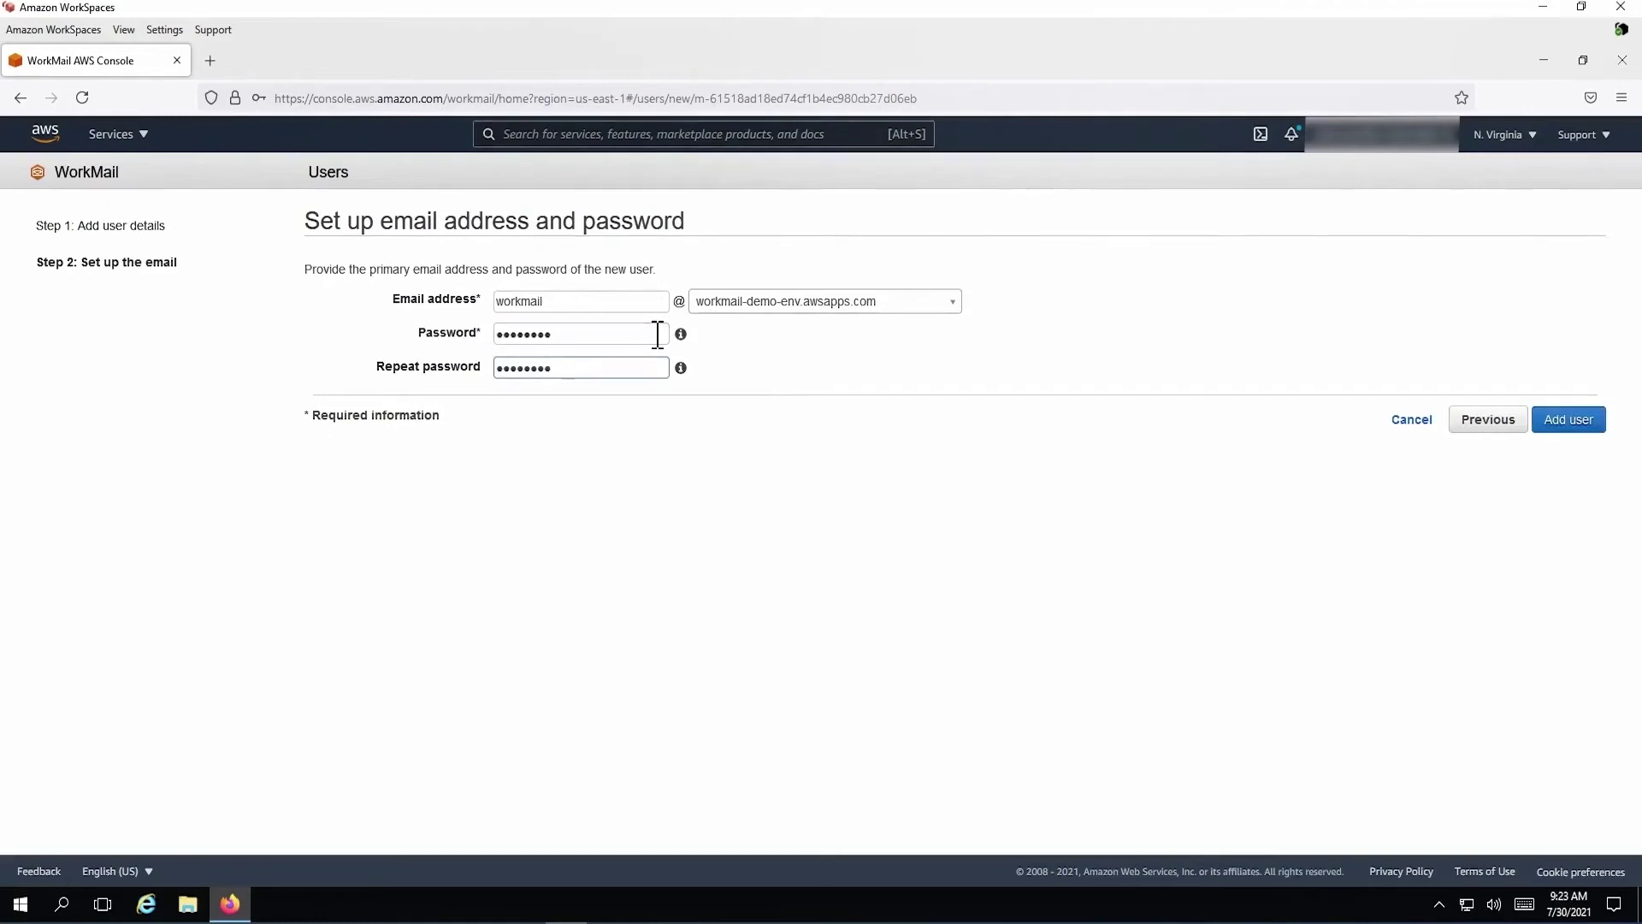
pyautogui.click(1570, 419)
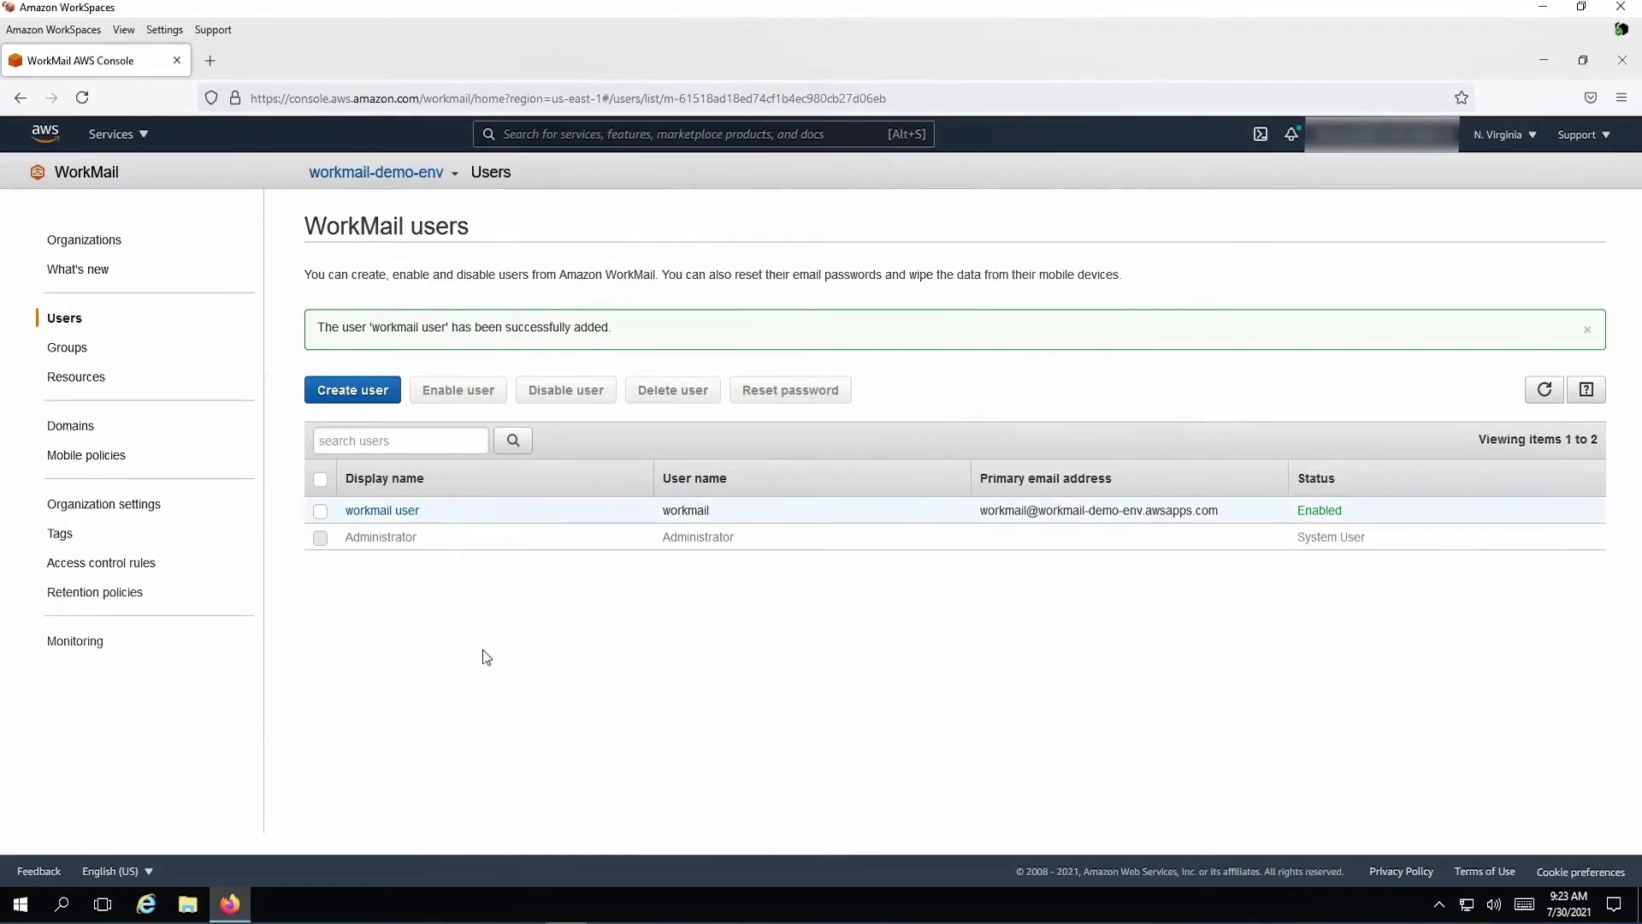
# Review workmail user's Mobile, Permissions, Quota and General tabs, then go to Domains
pyautogui.click(383, 510)
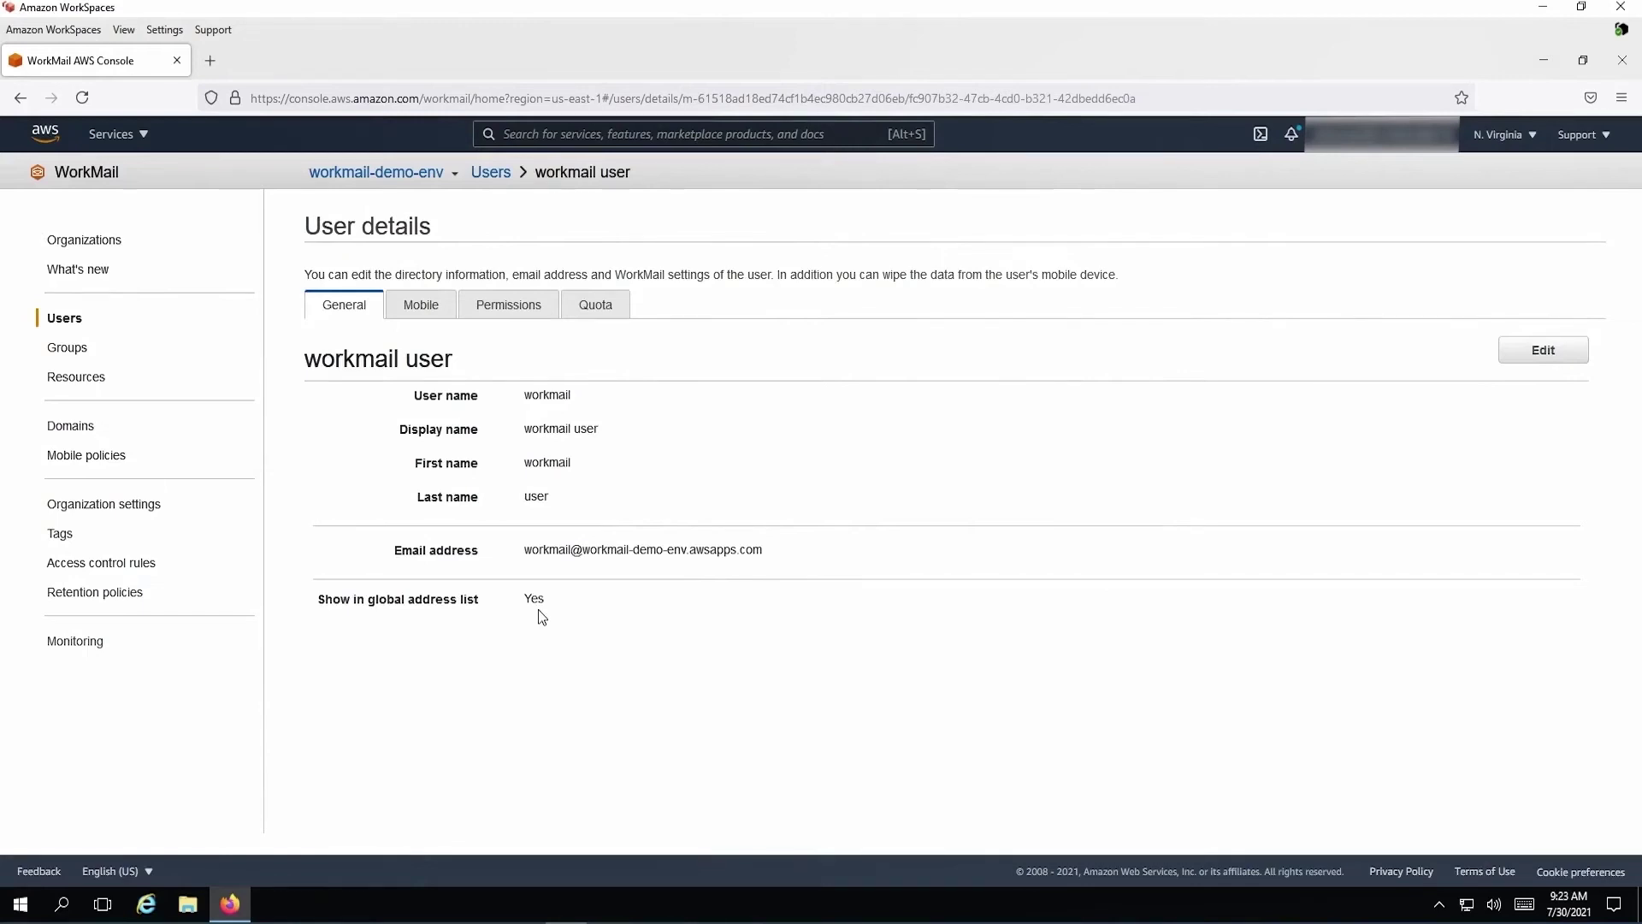
pyautogui.click(421, 305)
pyautogui.click(524, 317)
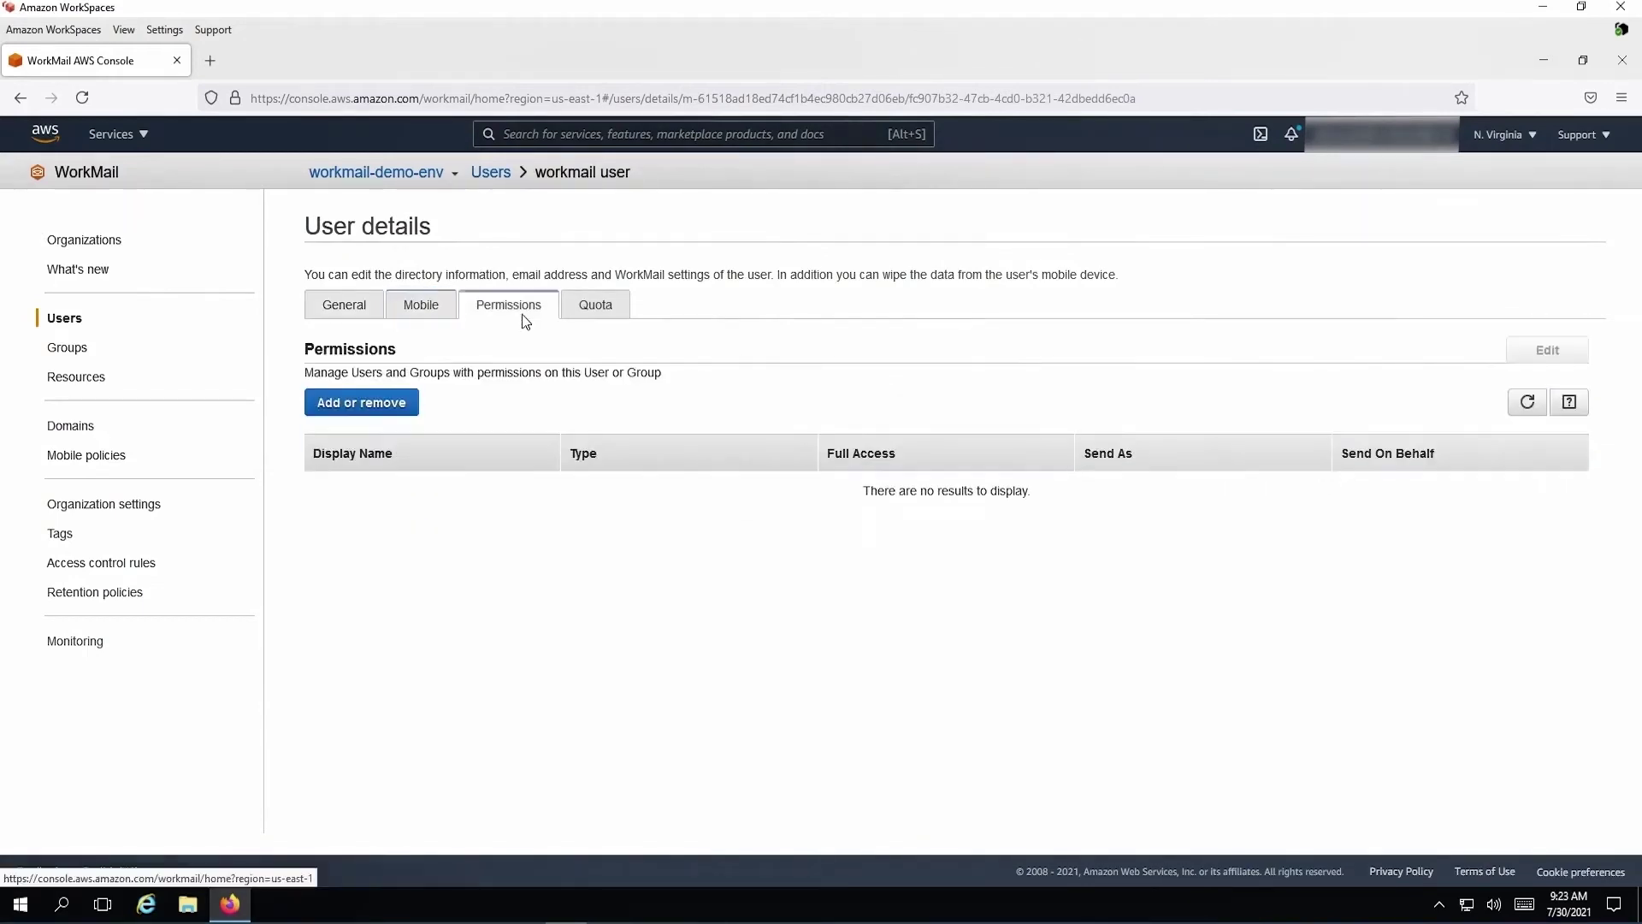
pyautogui.click(627, 316)
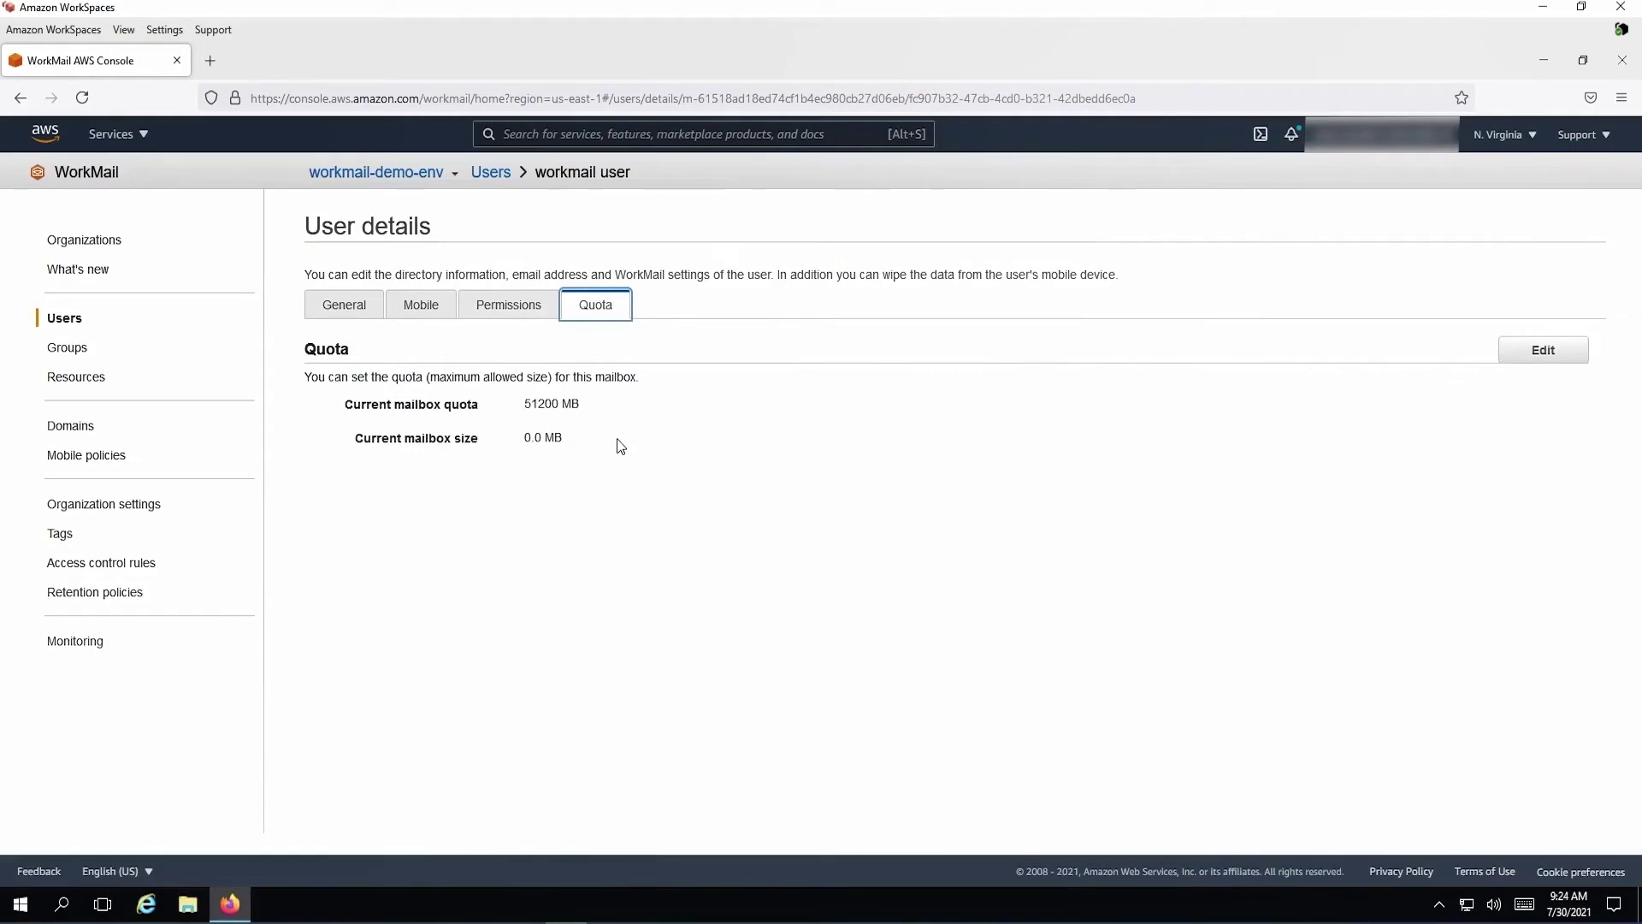
pyautogui.click(344, 305)
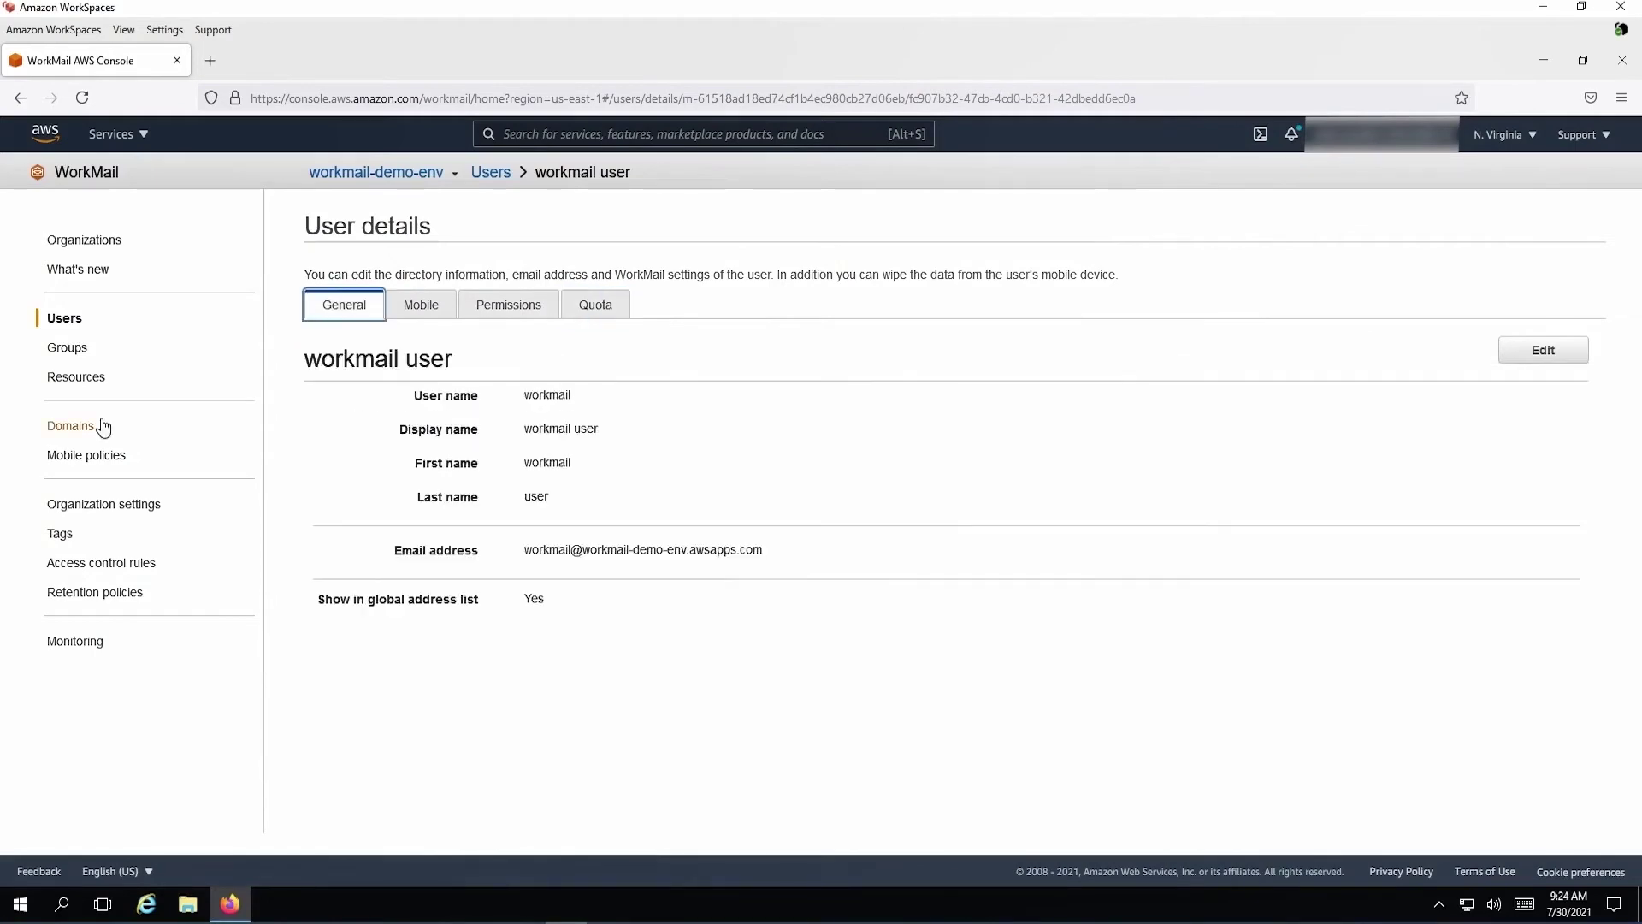
pyautogui.click(72, 426)
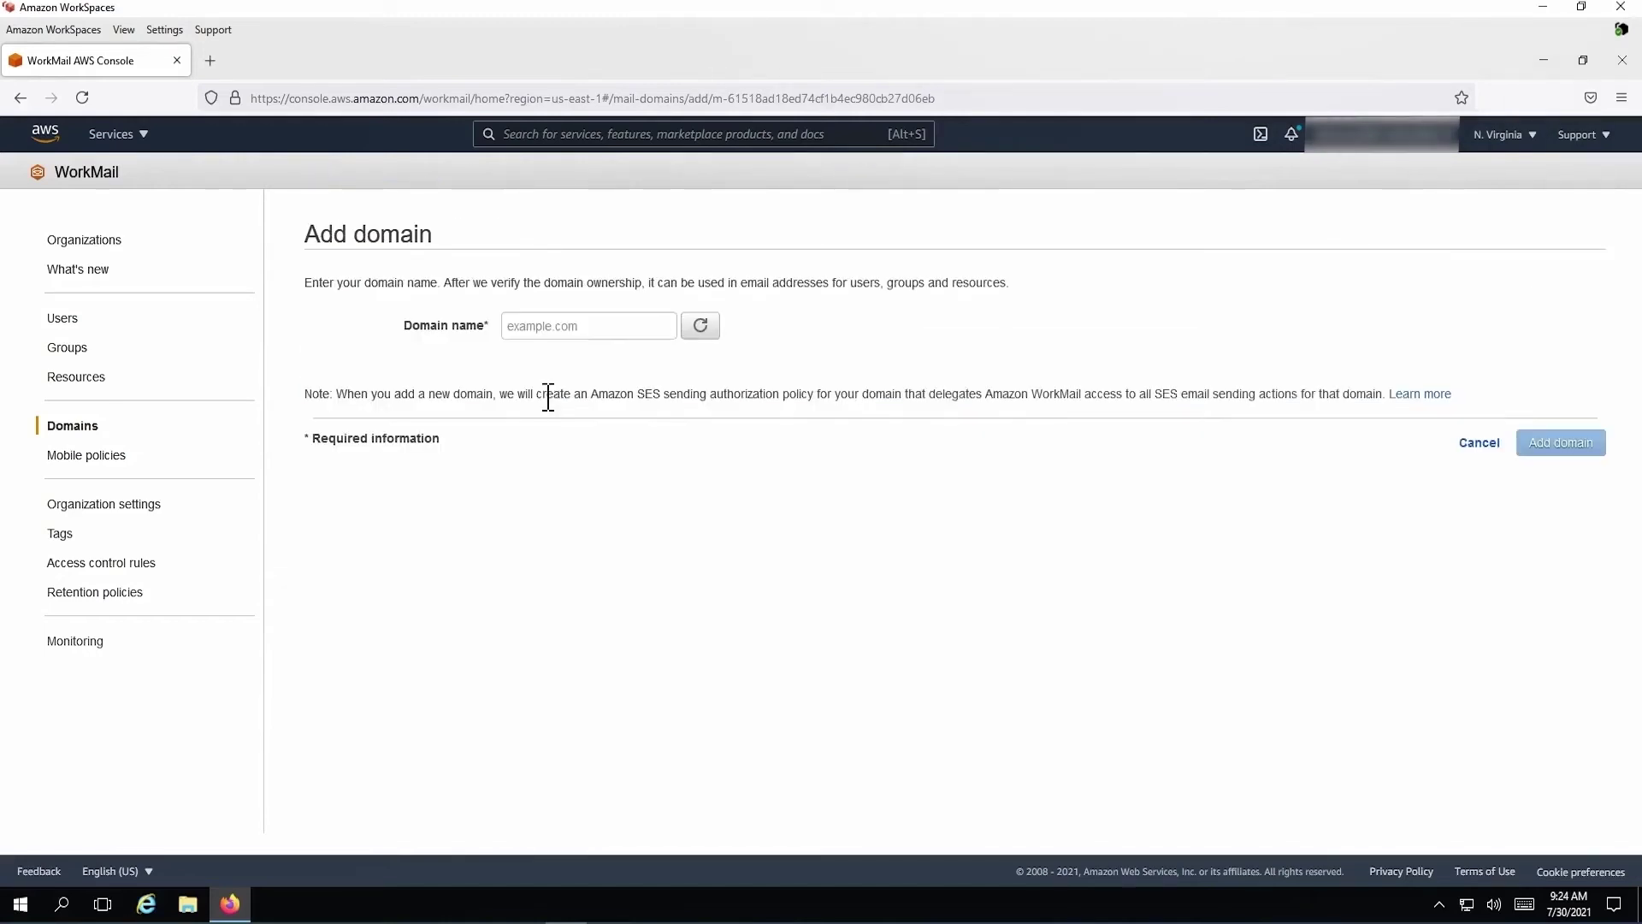
# Enter the domain name workmail-test-instance.com, fixing the typo, and add it
pyautogui.click(543, 330)
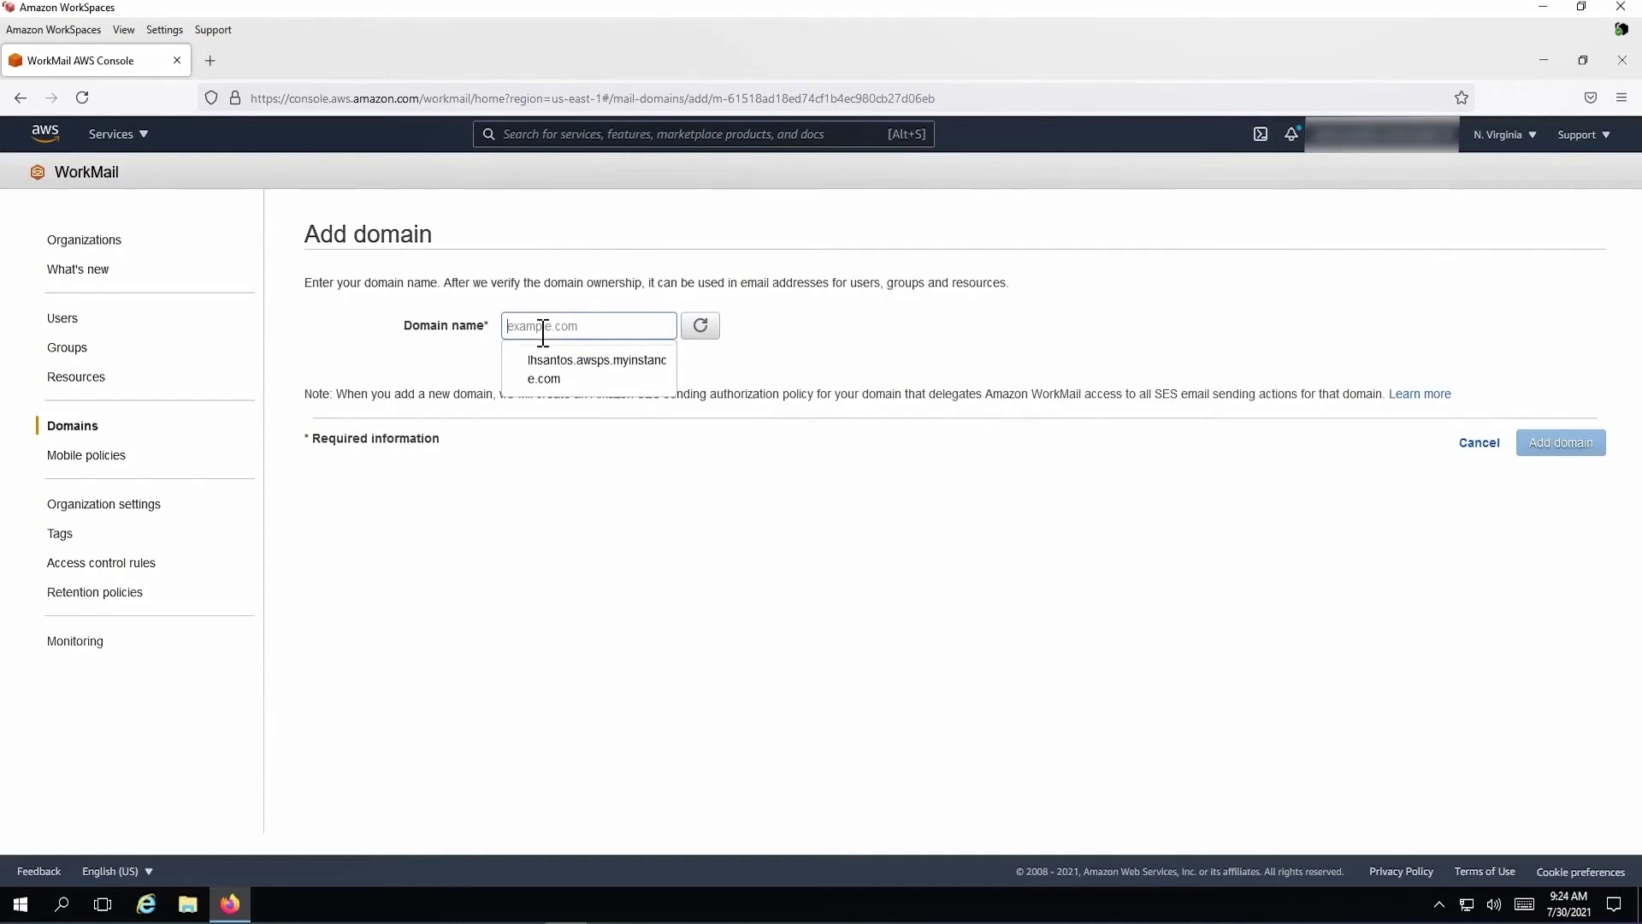
pyautogui.write('workm')
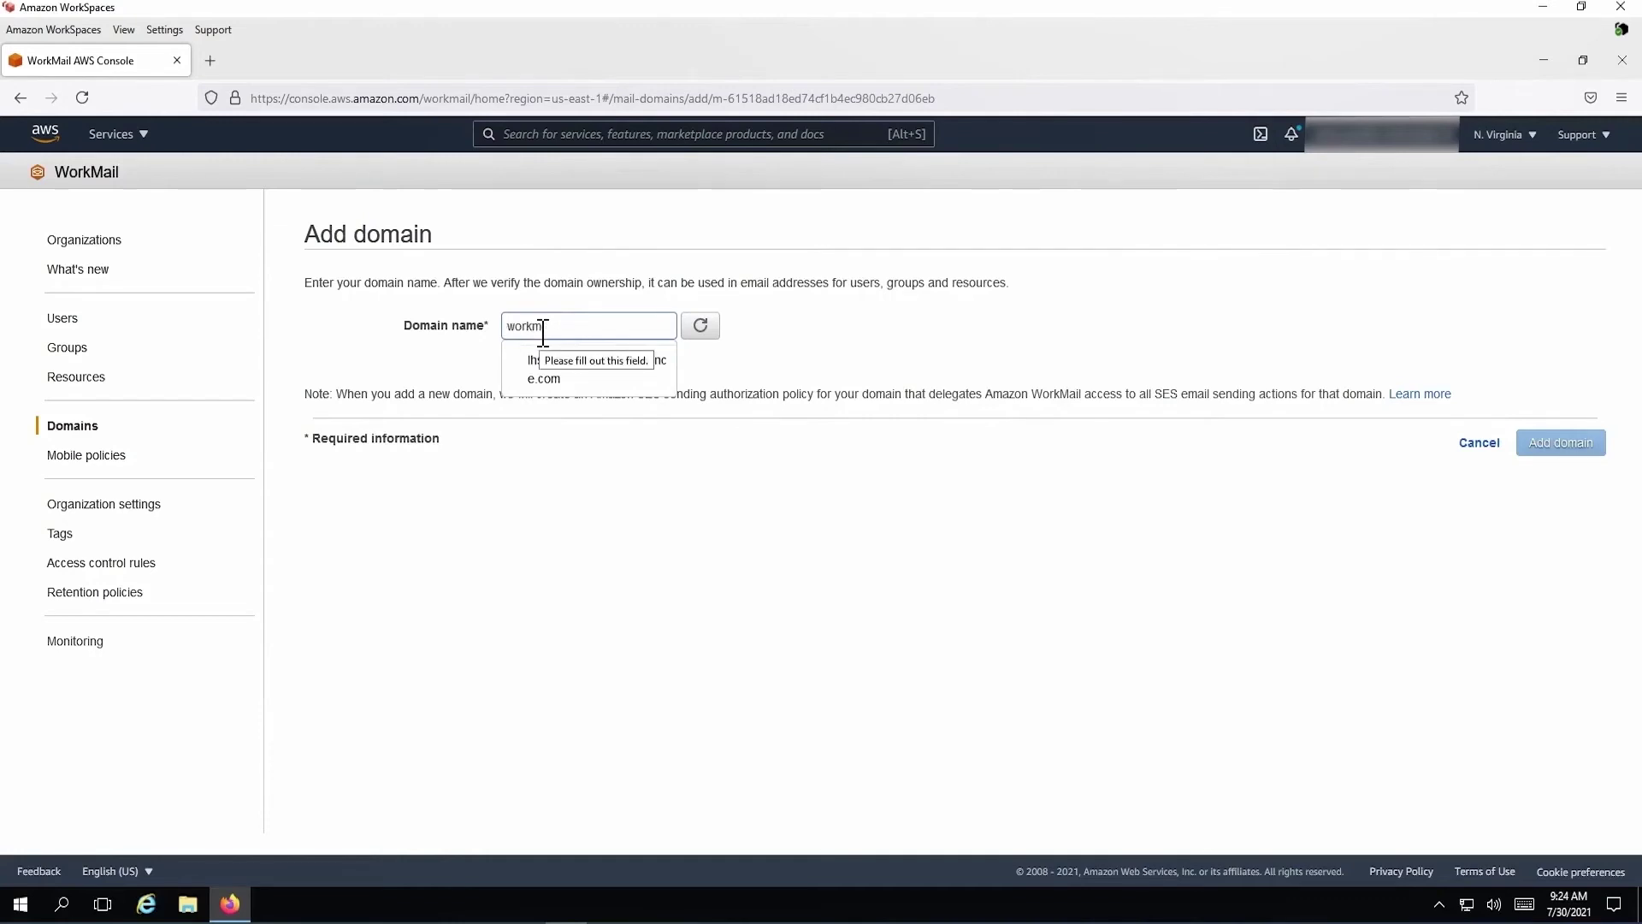
pyautogui.write('ail-trst-instance')
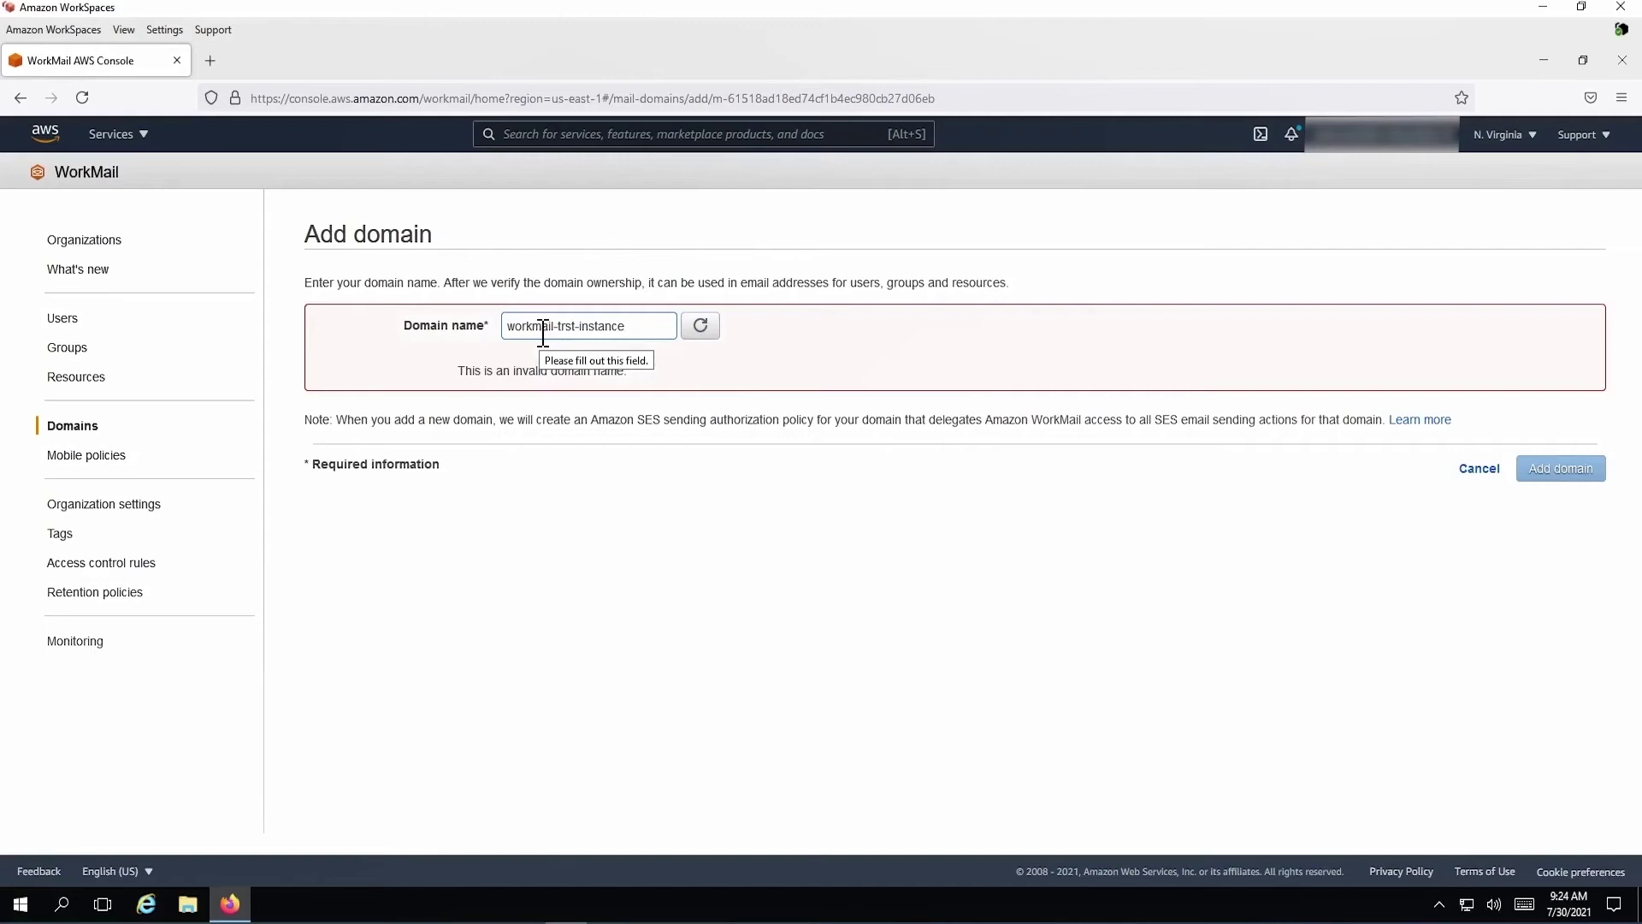
pyautogui.write('.com')
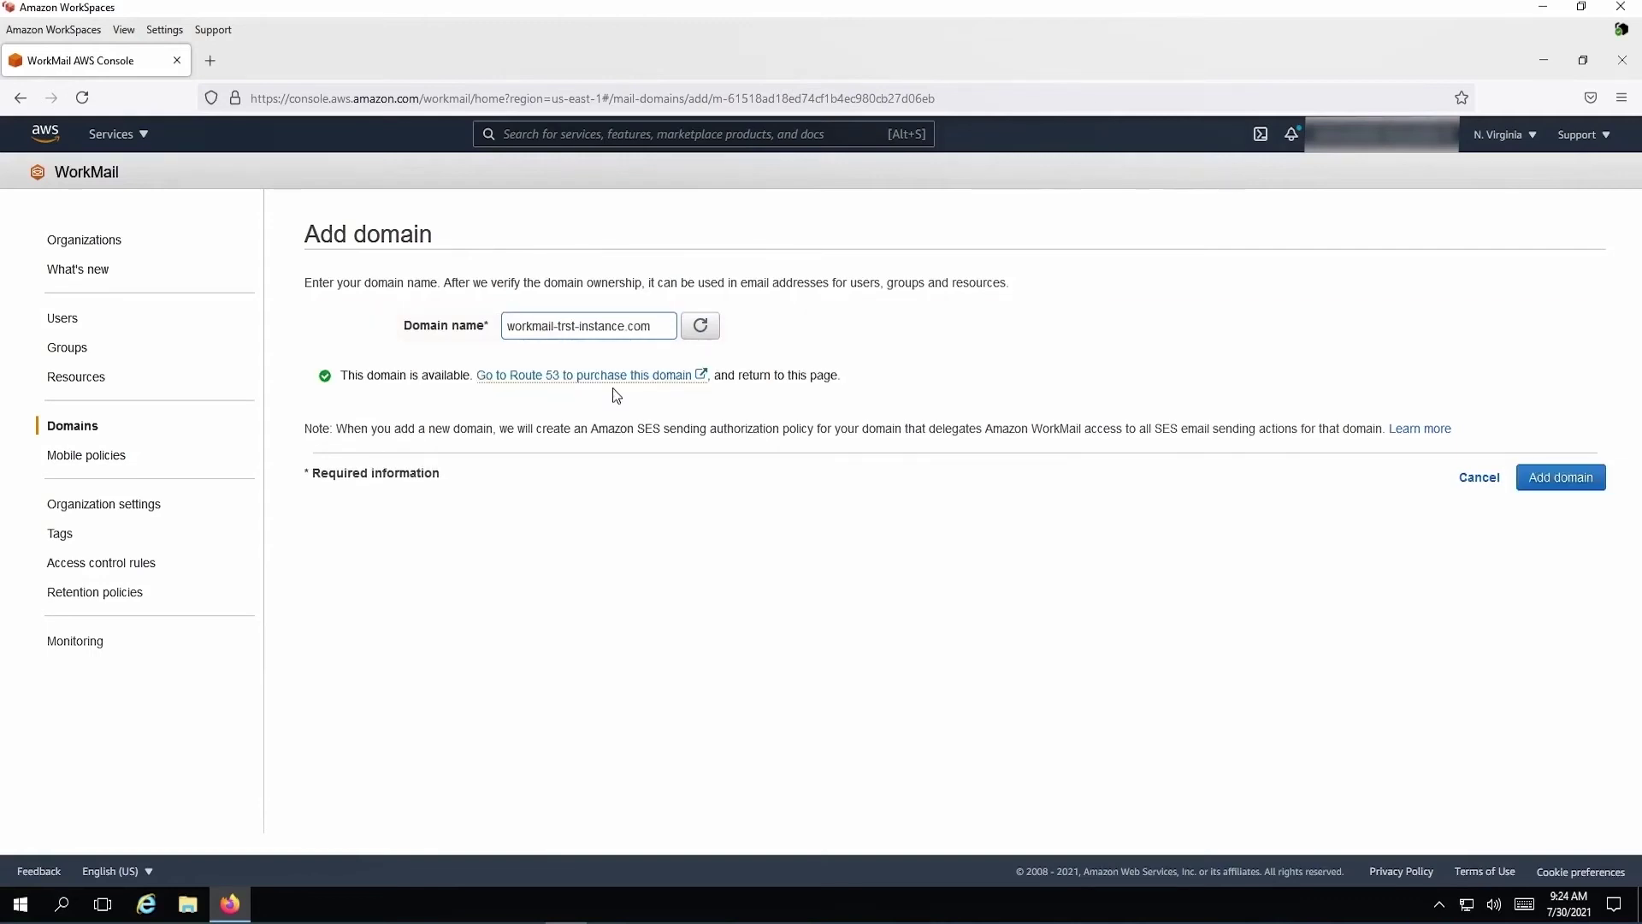
pyautogui.press('BackSpace')
pyautogui.write('e')
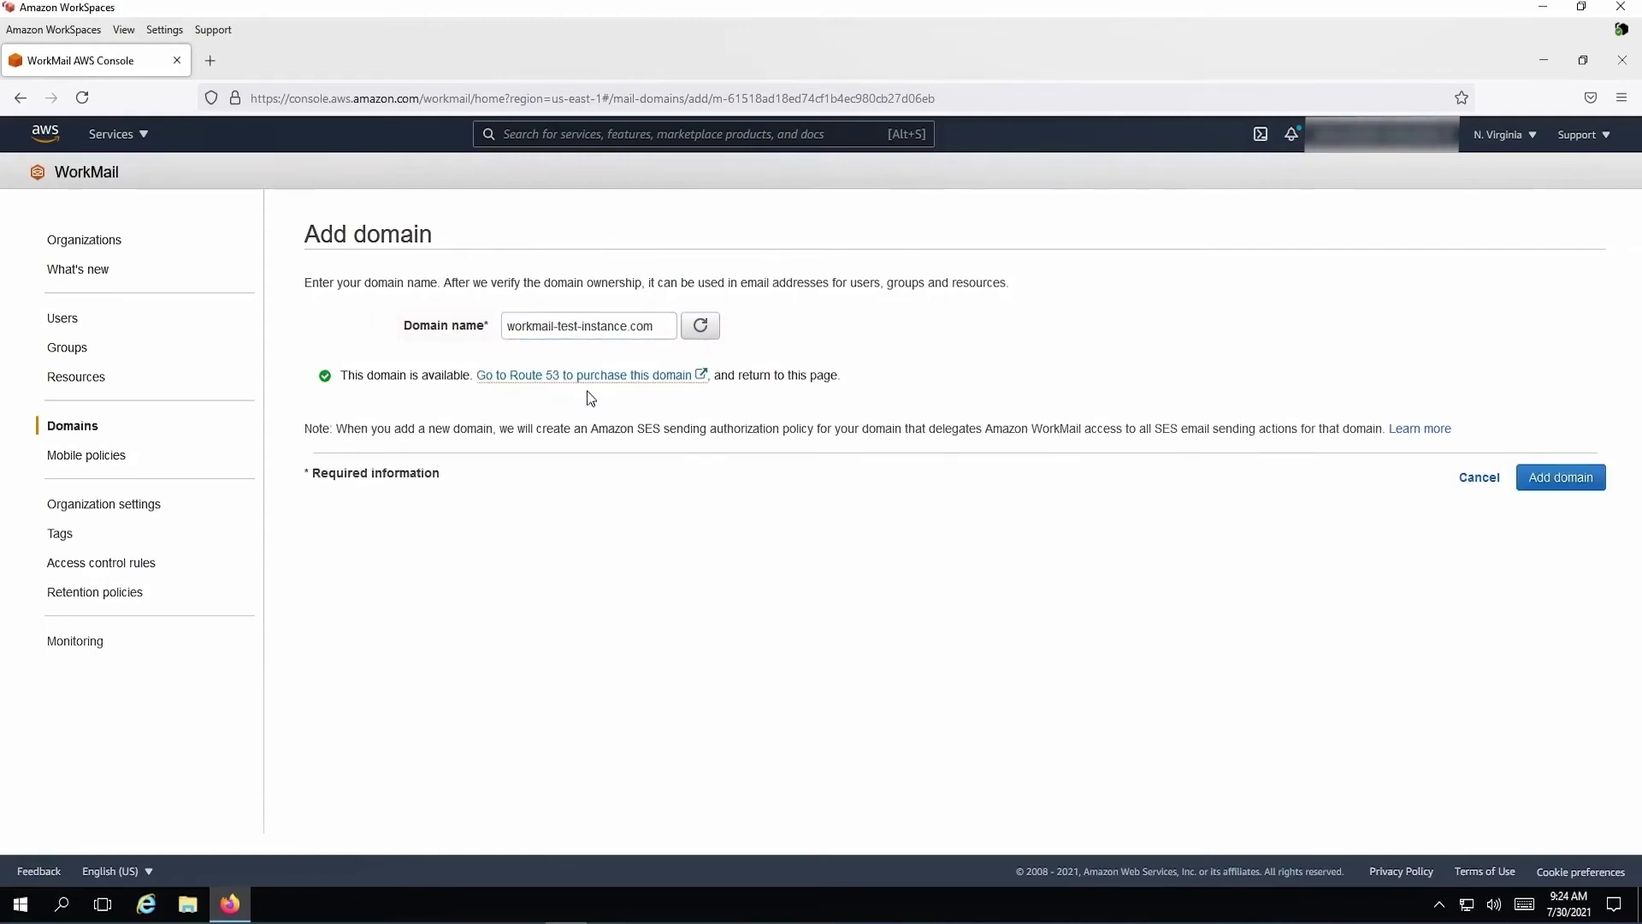
pyautogui.click(1563, 477)
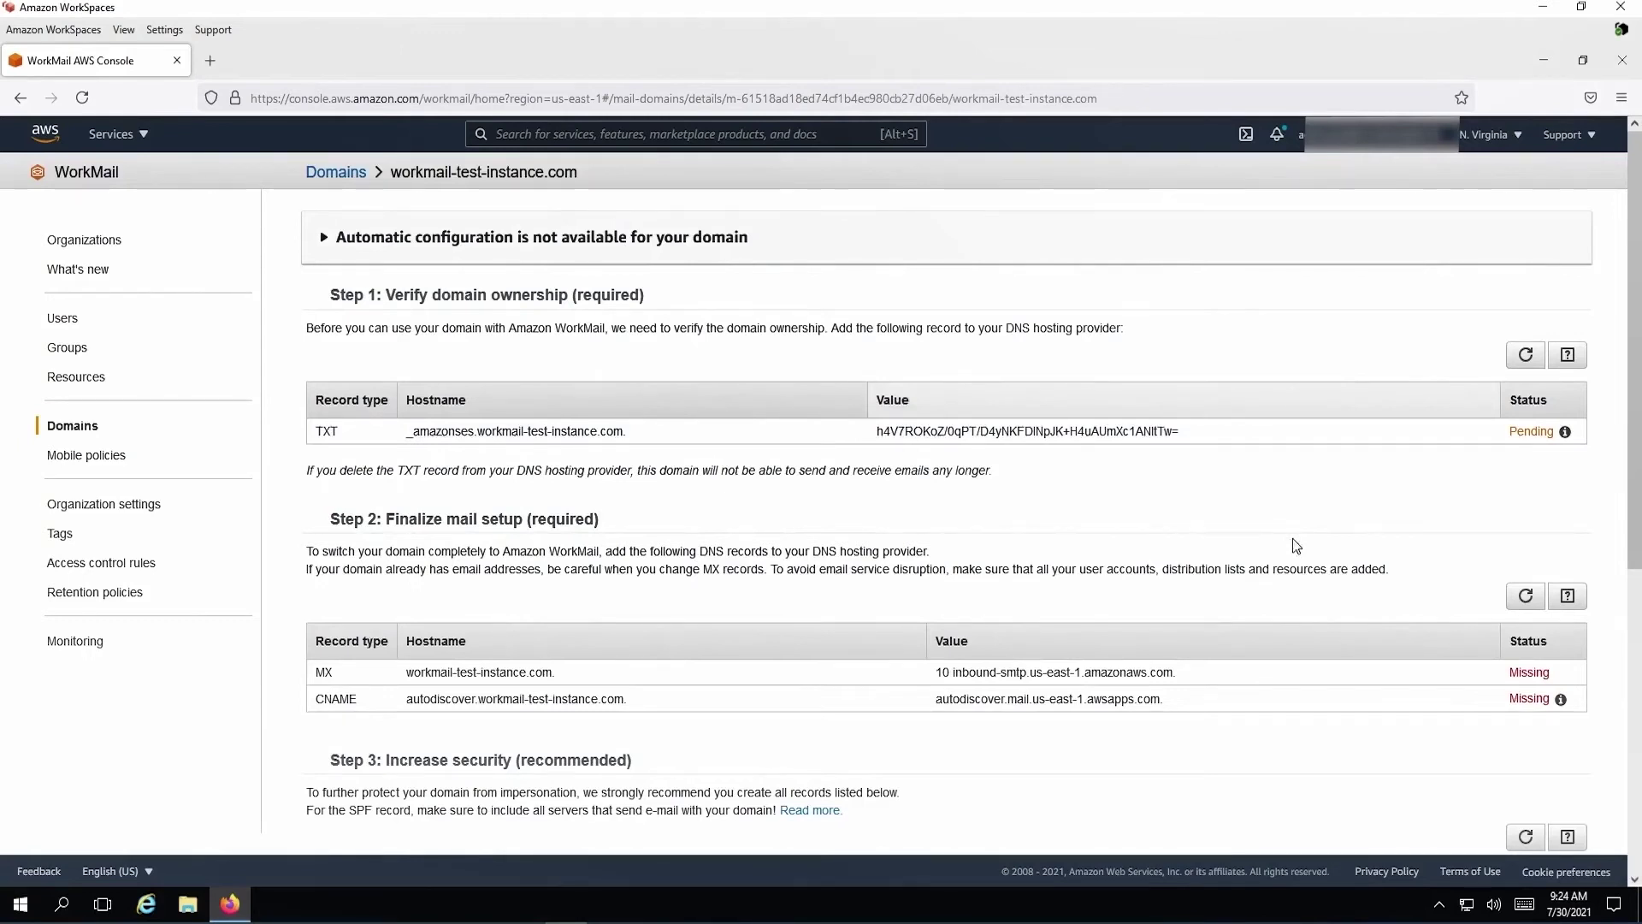
# Scroll through the DNS records required to verify workmail-test-instance.com
pyautogui.scroll(-5, 1293, 540)
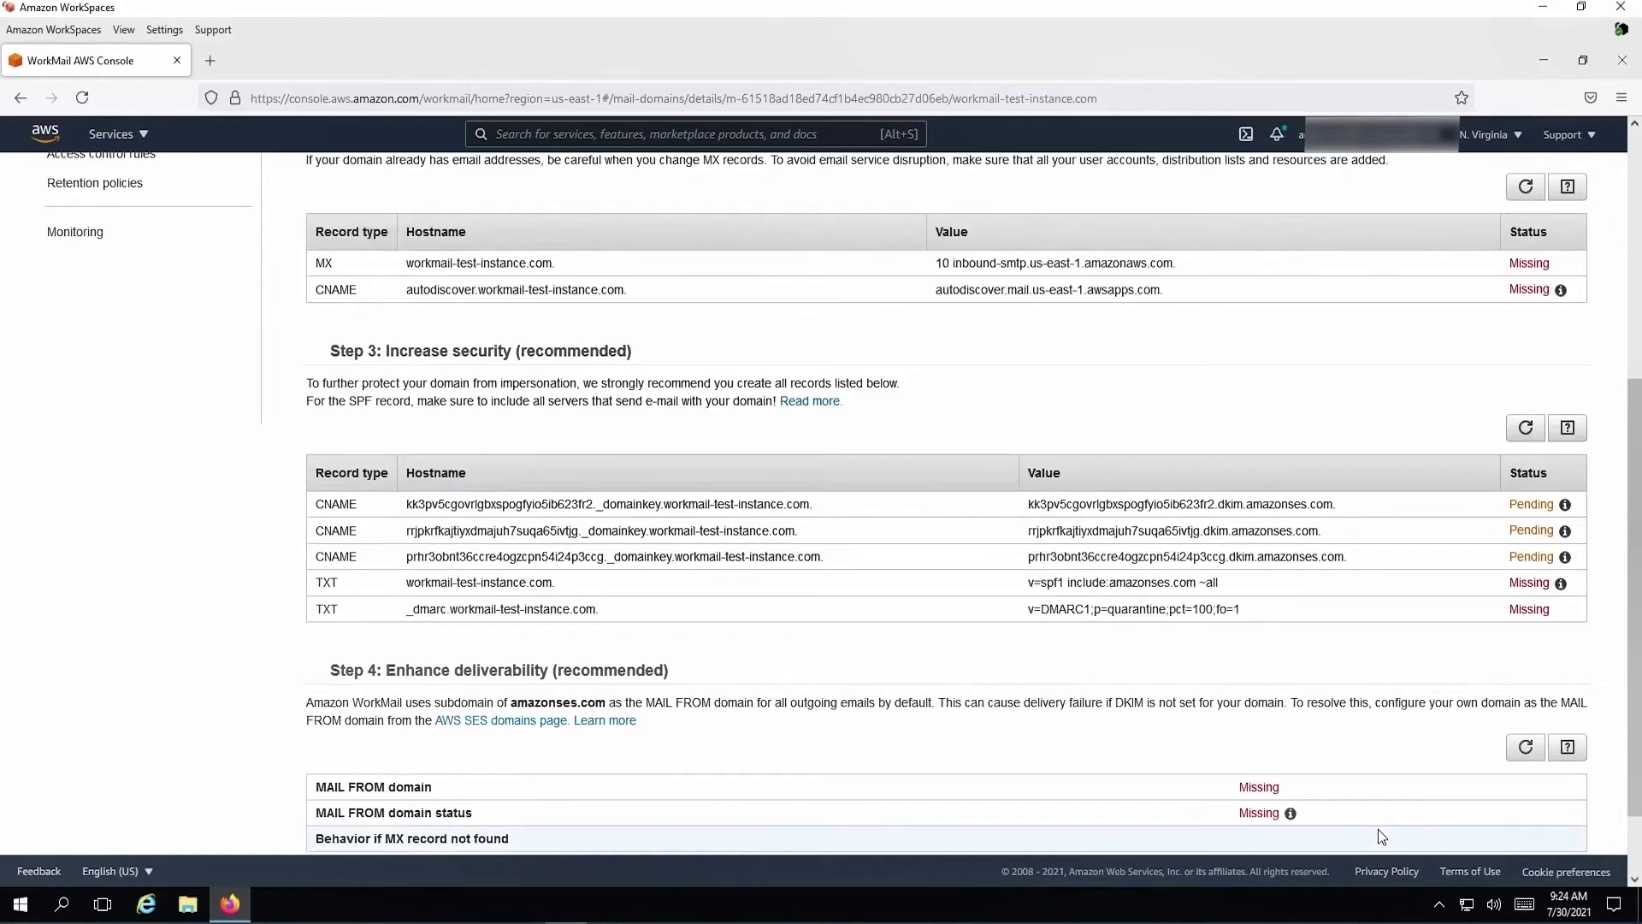
pyautogui.scroll(5, 1378, 835)
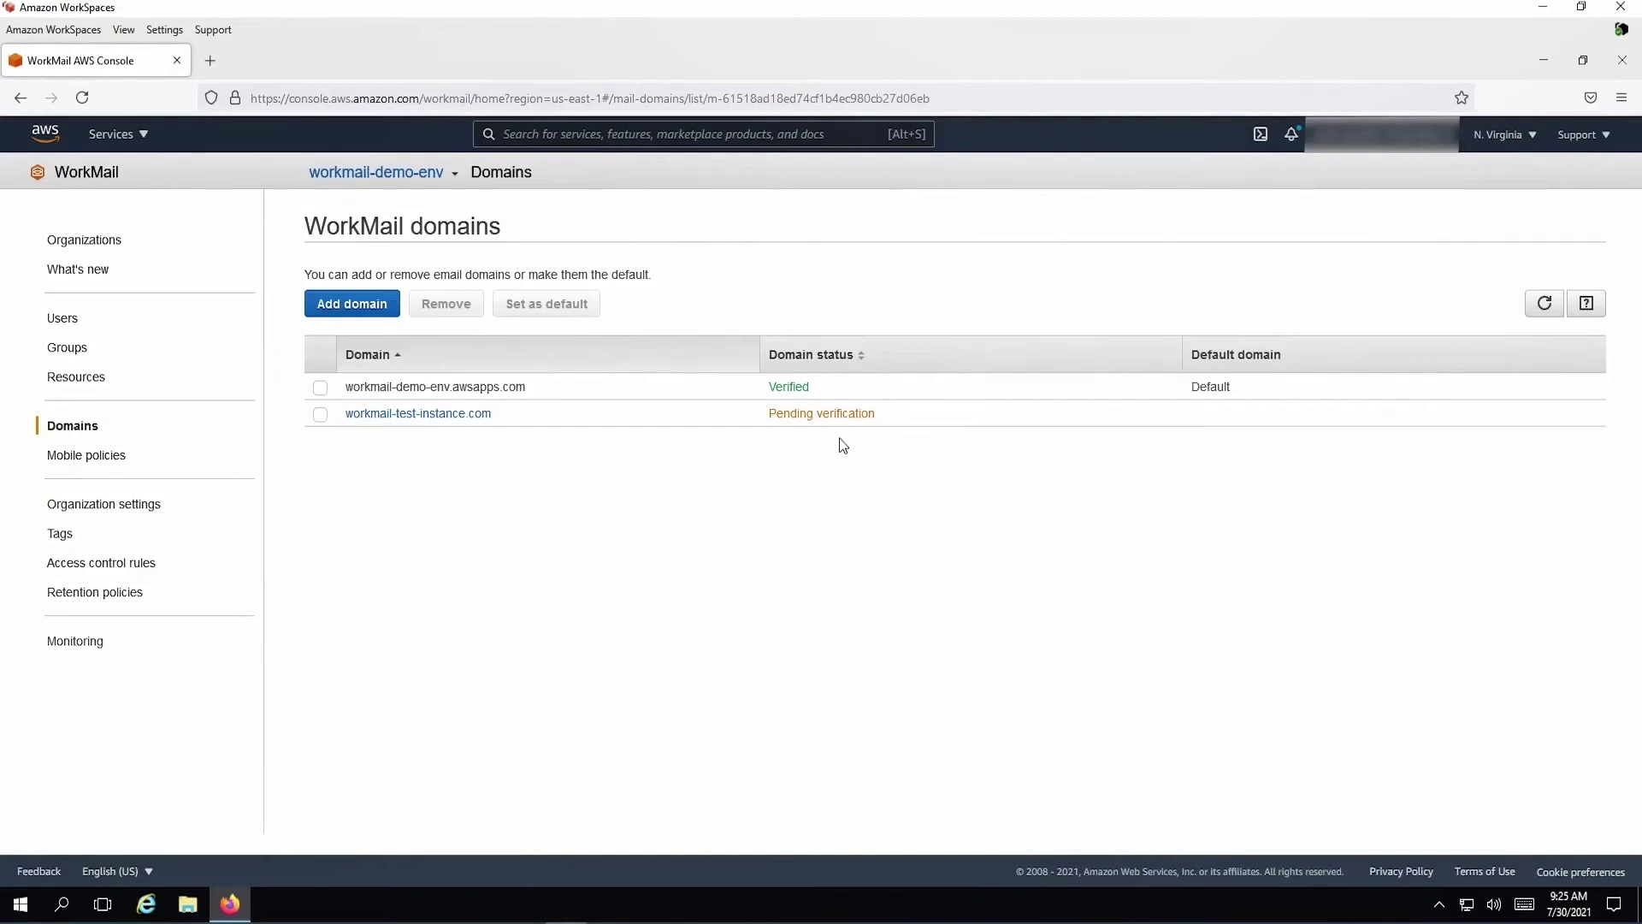
# Select the workmail-test-instance.com domain and view the organization's default mobile policy
pyautogui.click(795, 415)
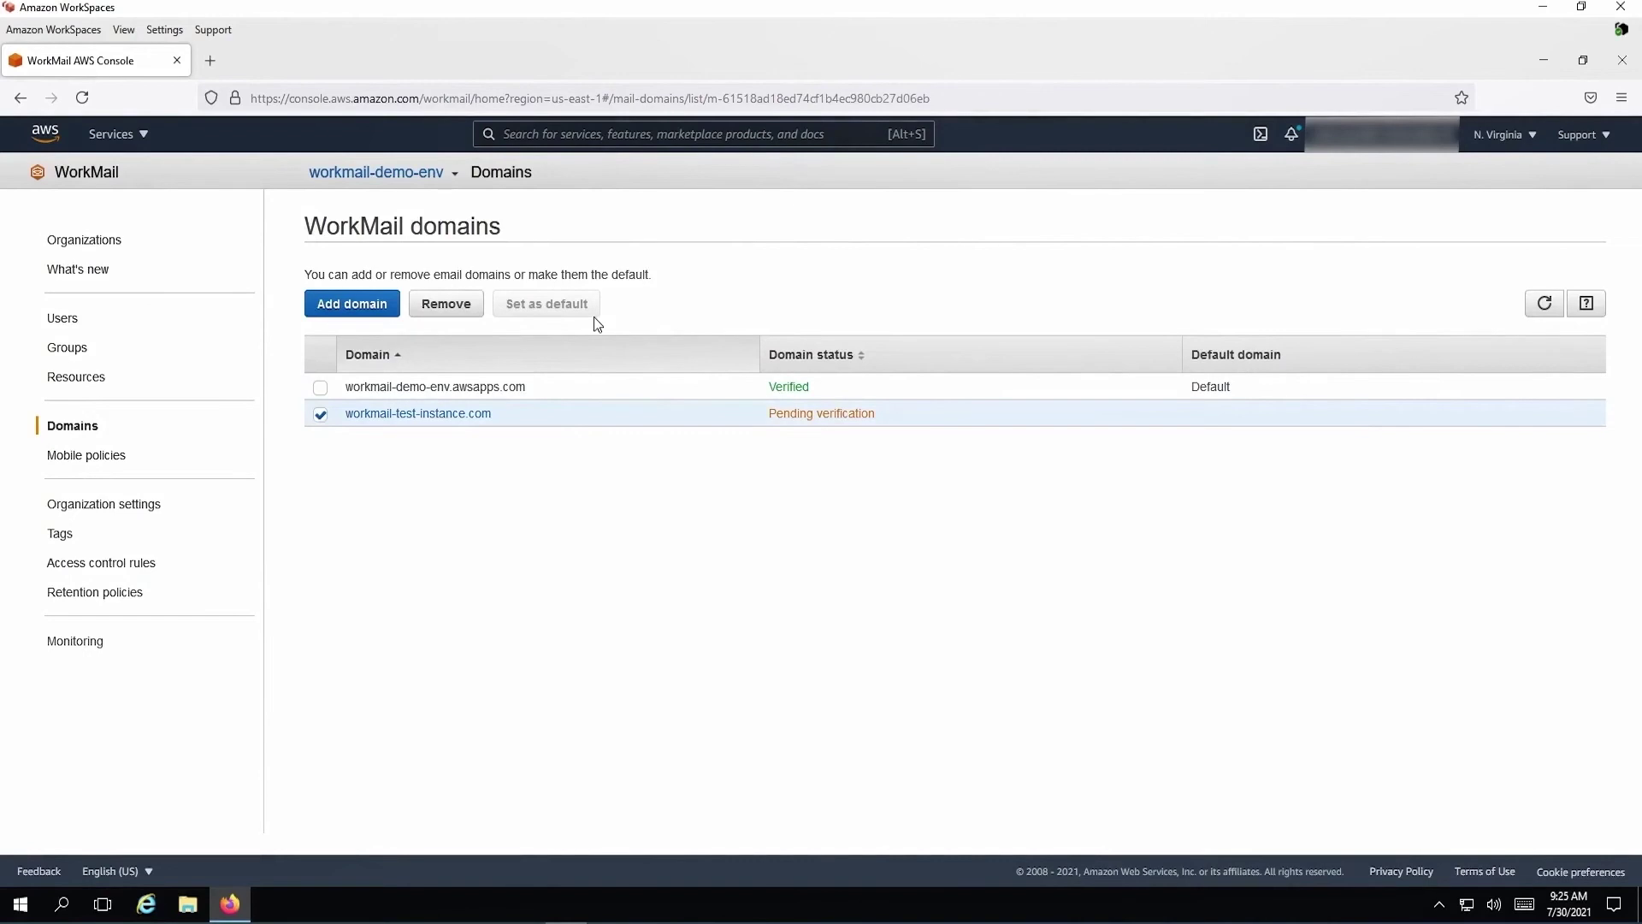
pyautogui.click(87, 458)
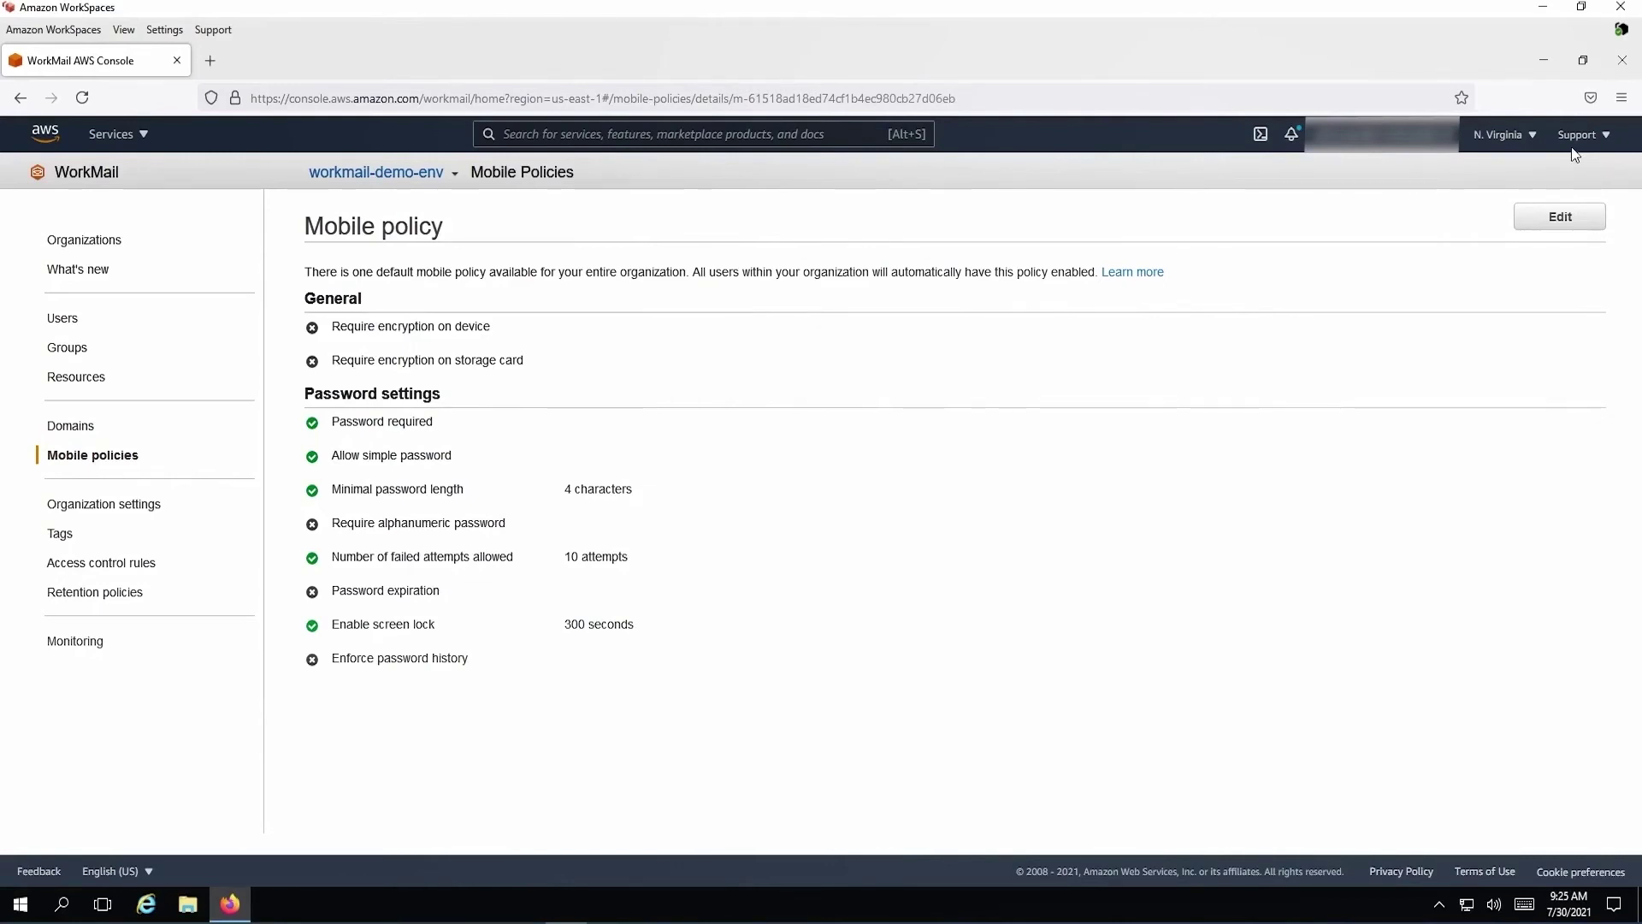
# Review Organization settings and launch the web application sign-in page from its URL
pyautogui.click(94, 506)
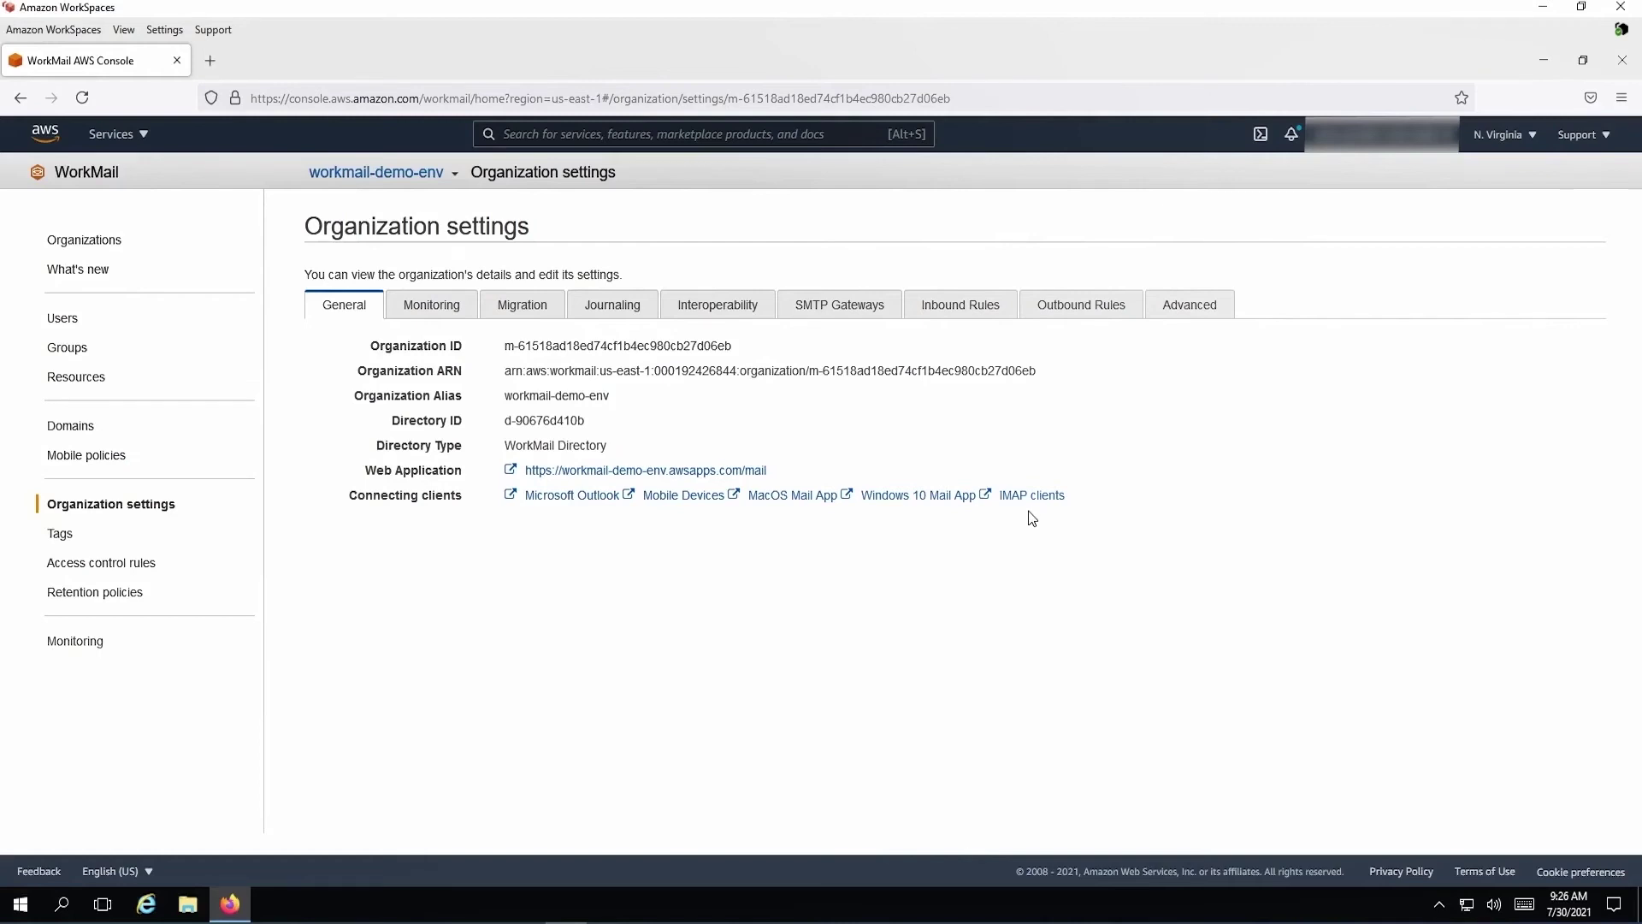
pyautogui.click(561, 472)
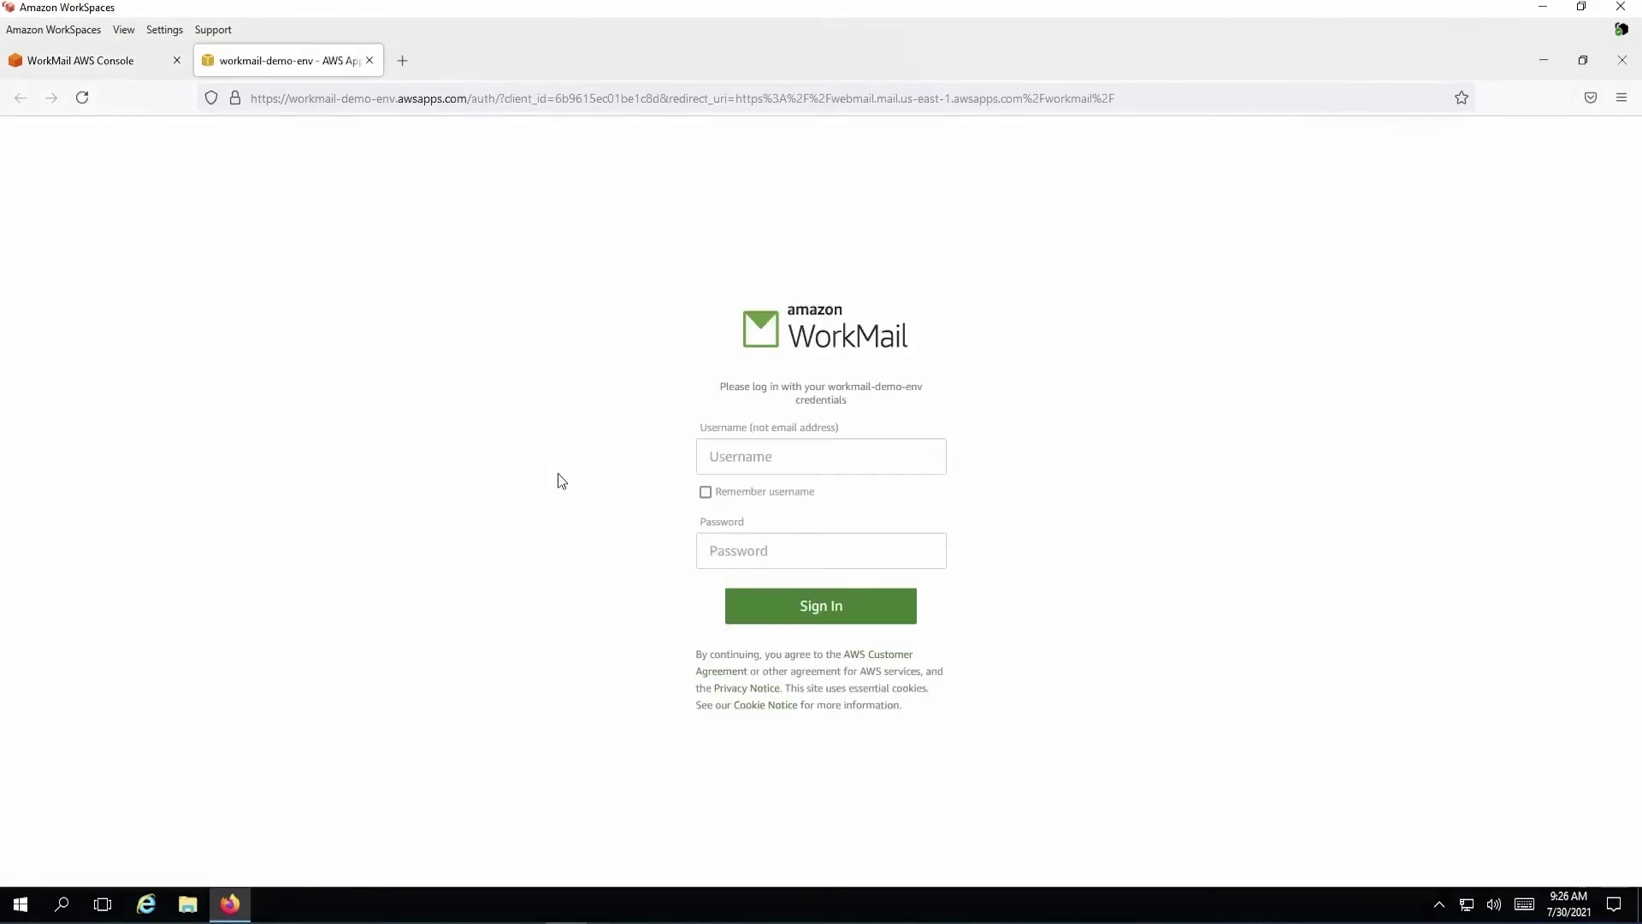
# Sign in as workmail with the user's password, choosing Never save for the password prompt
pyautogui.click(924, 460)
pyautogui.write('workmail')
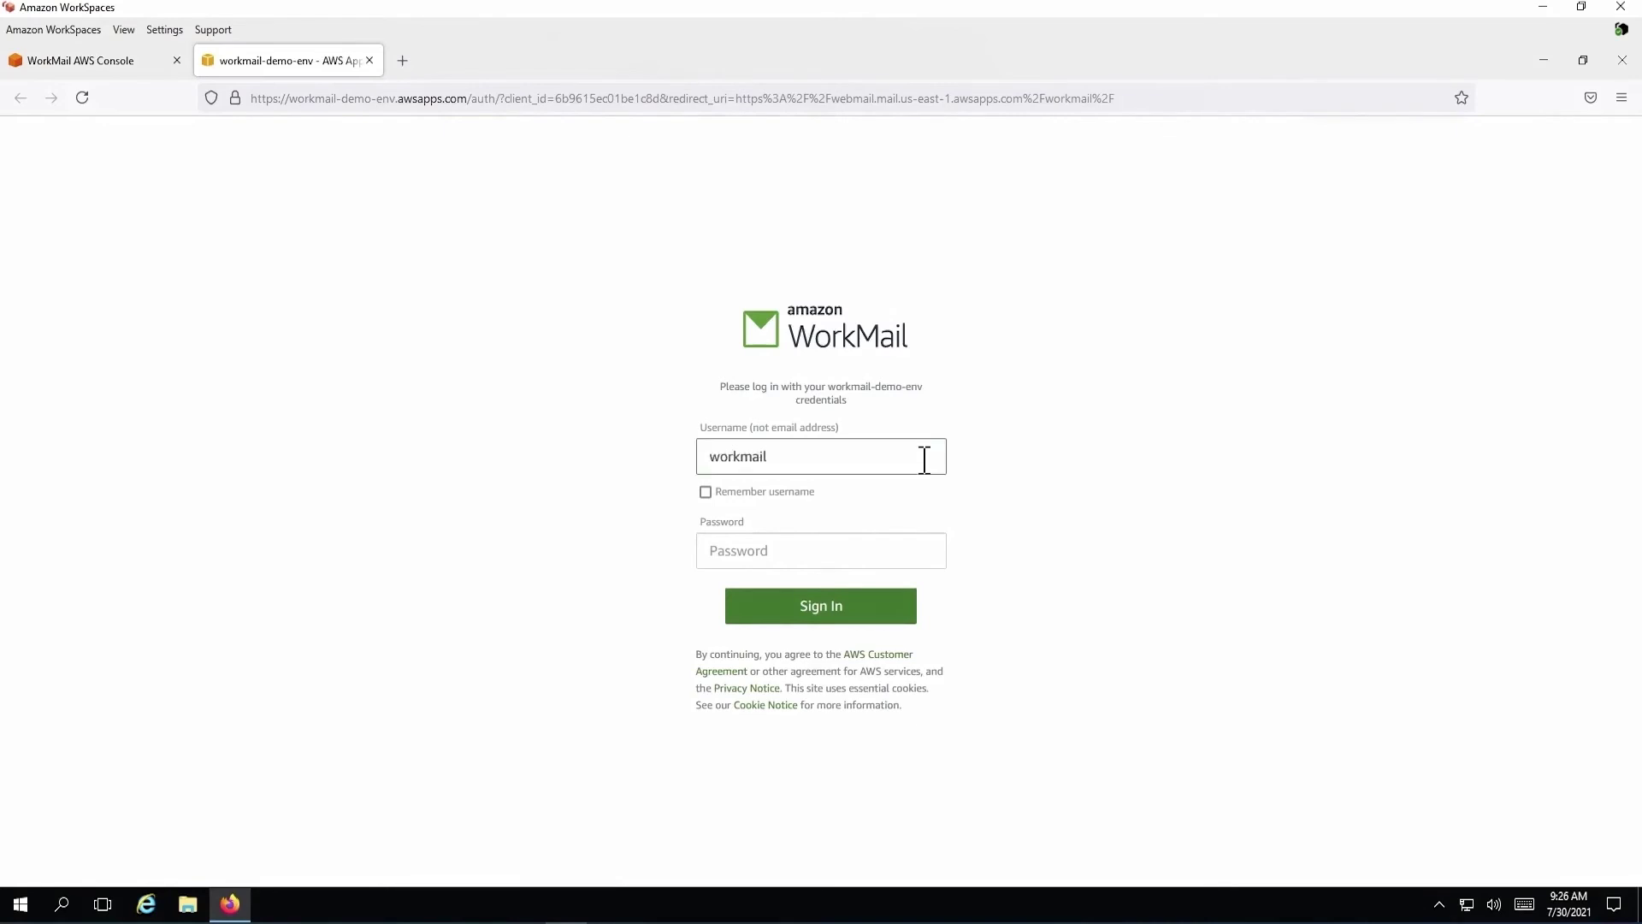
pyautogui.press('Tab')
pyautogui.write('***')
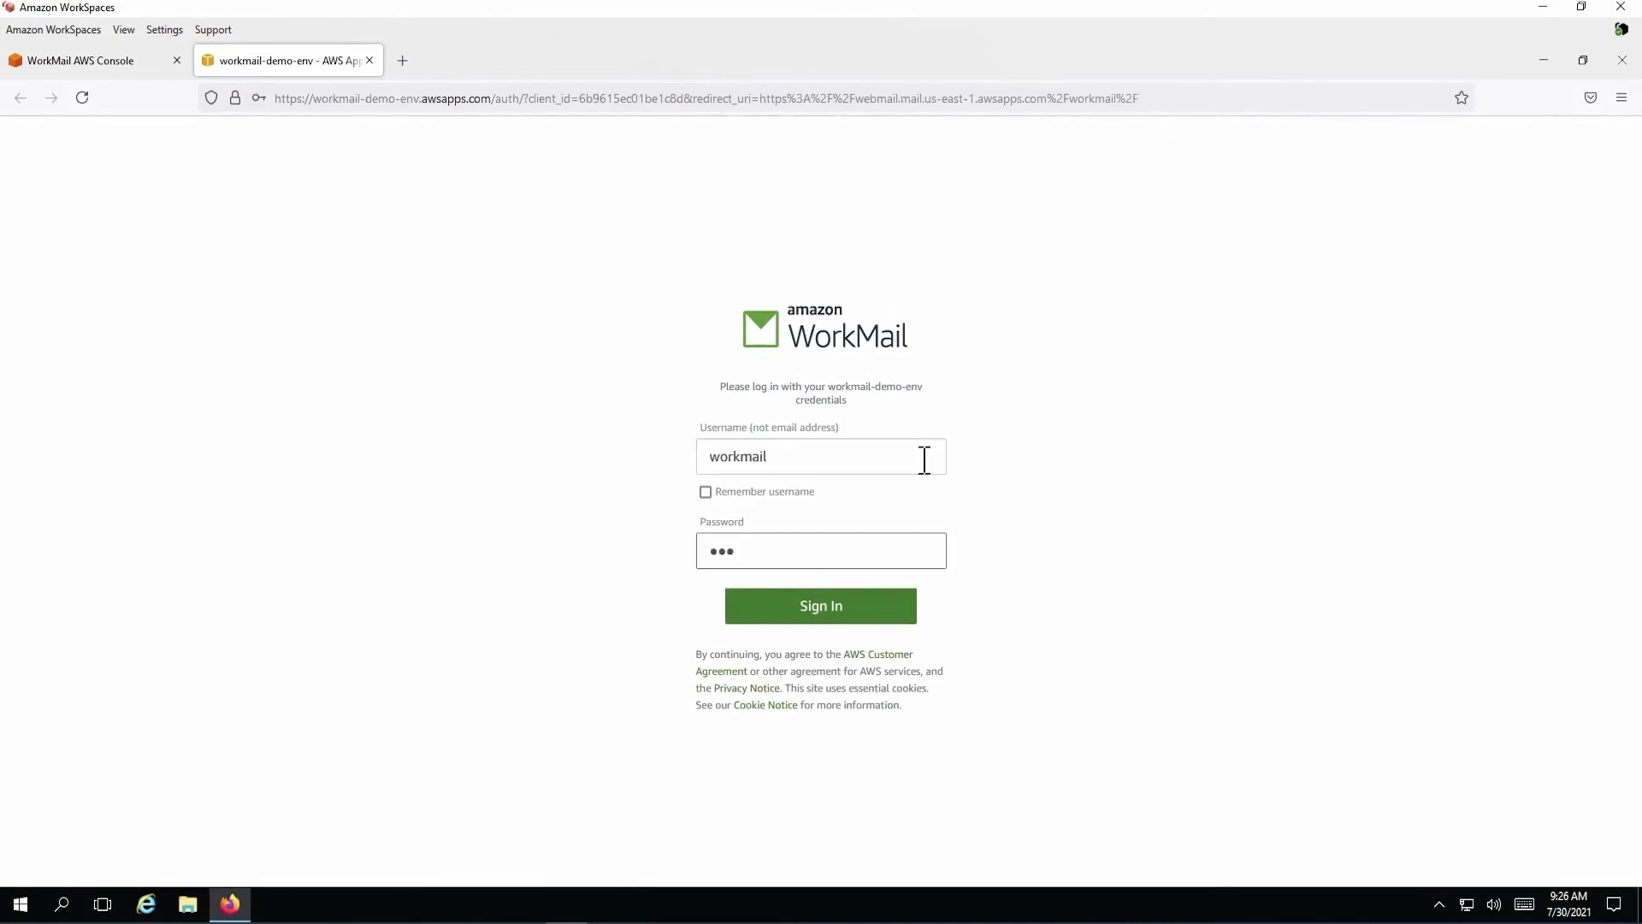
pyautogui.write('*****')
pyautogui.press('Return')
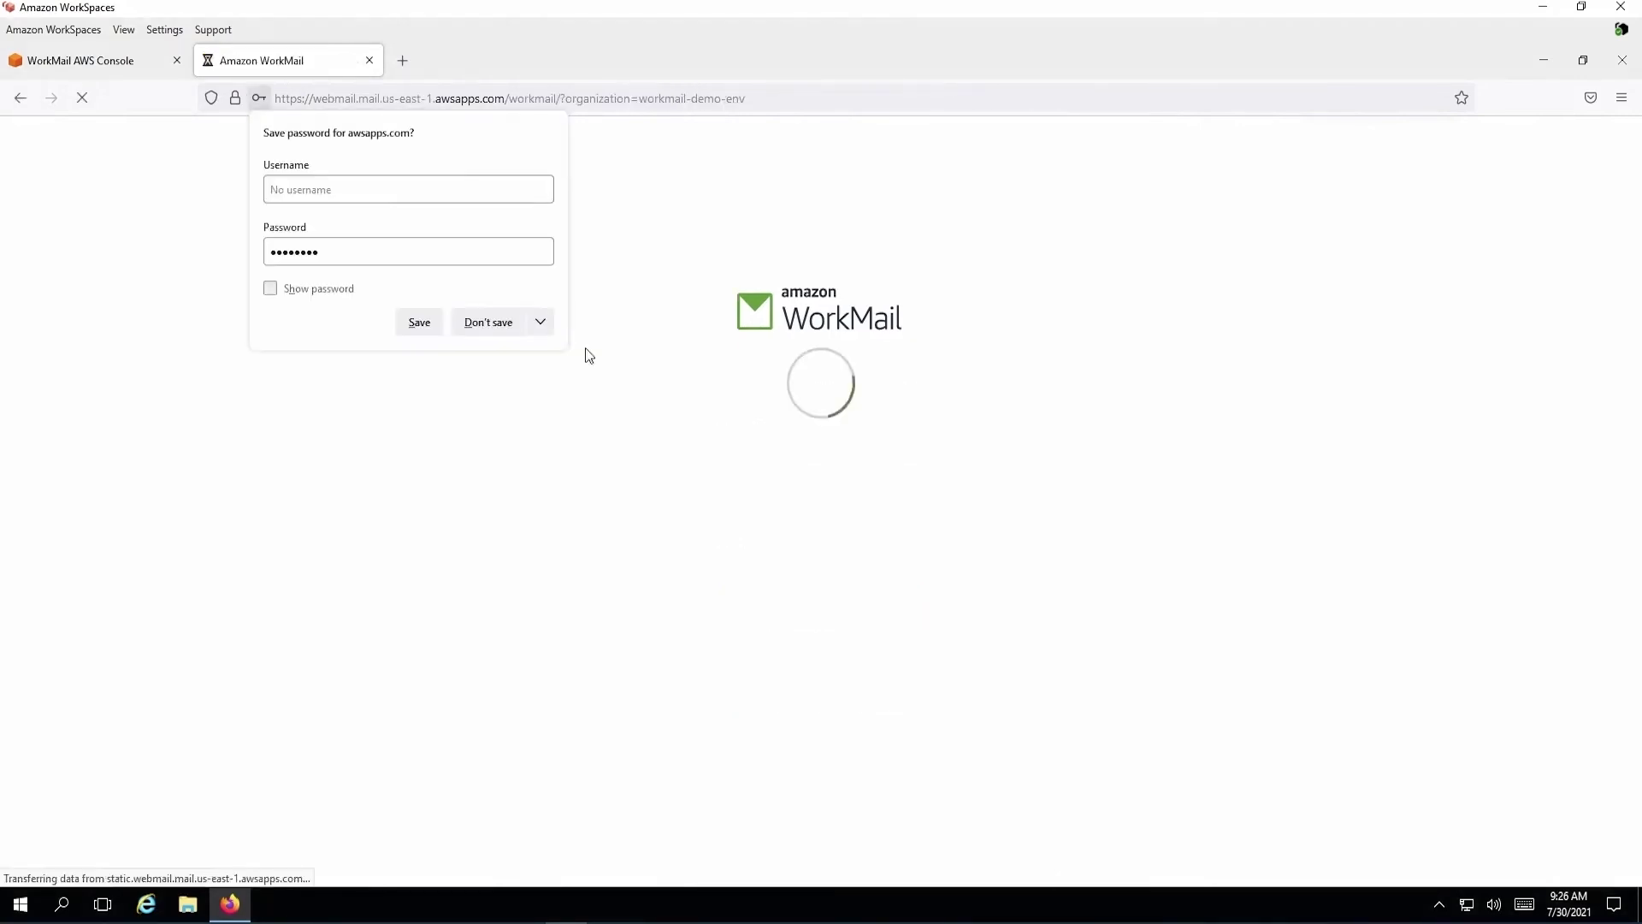
pyautogui.click(540, 322)
pyautogui.click(531, 361)
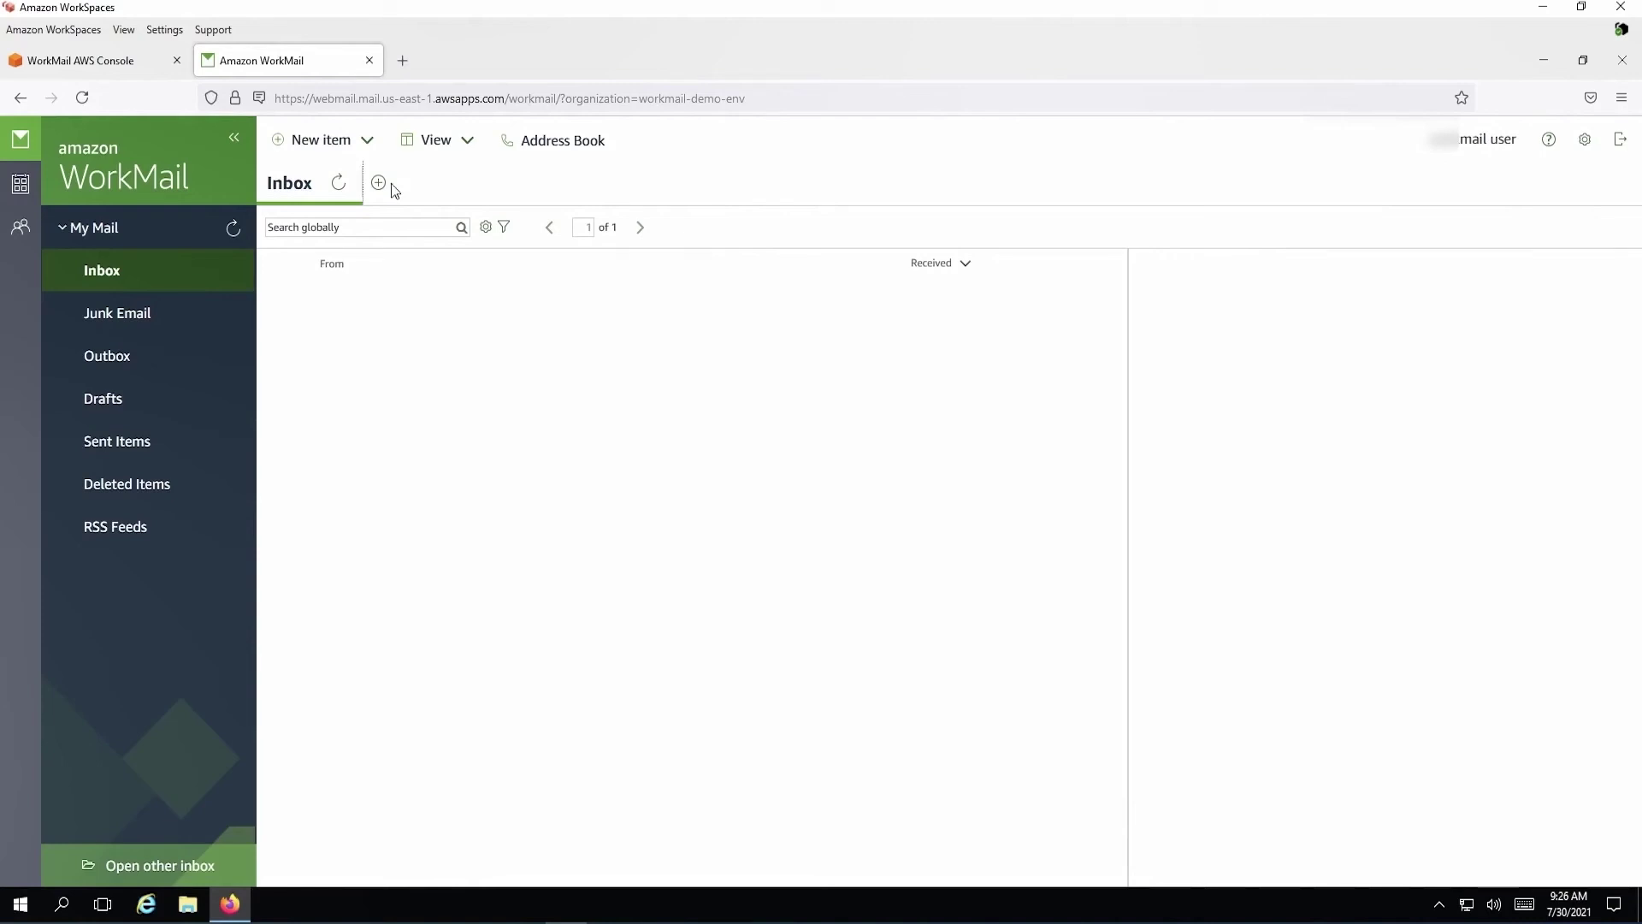
# Look through the web app's Calendar, Contacts and Address Book
pyautogui.click(20, 184)
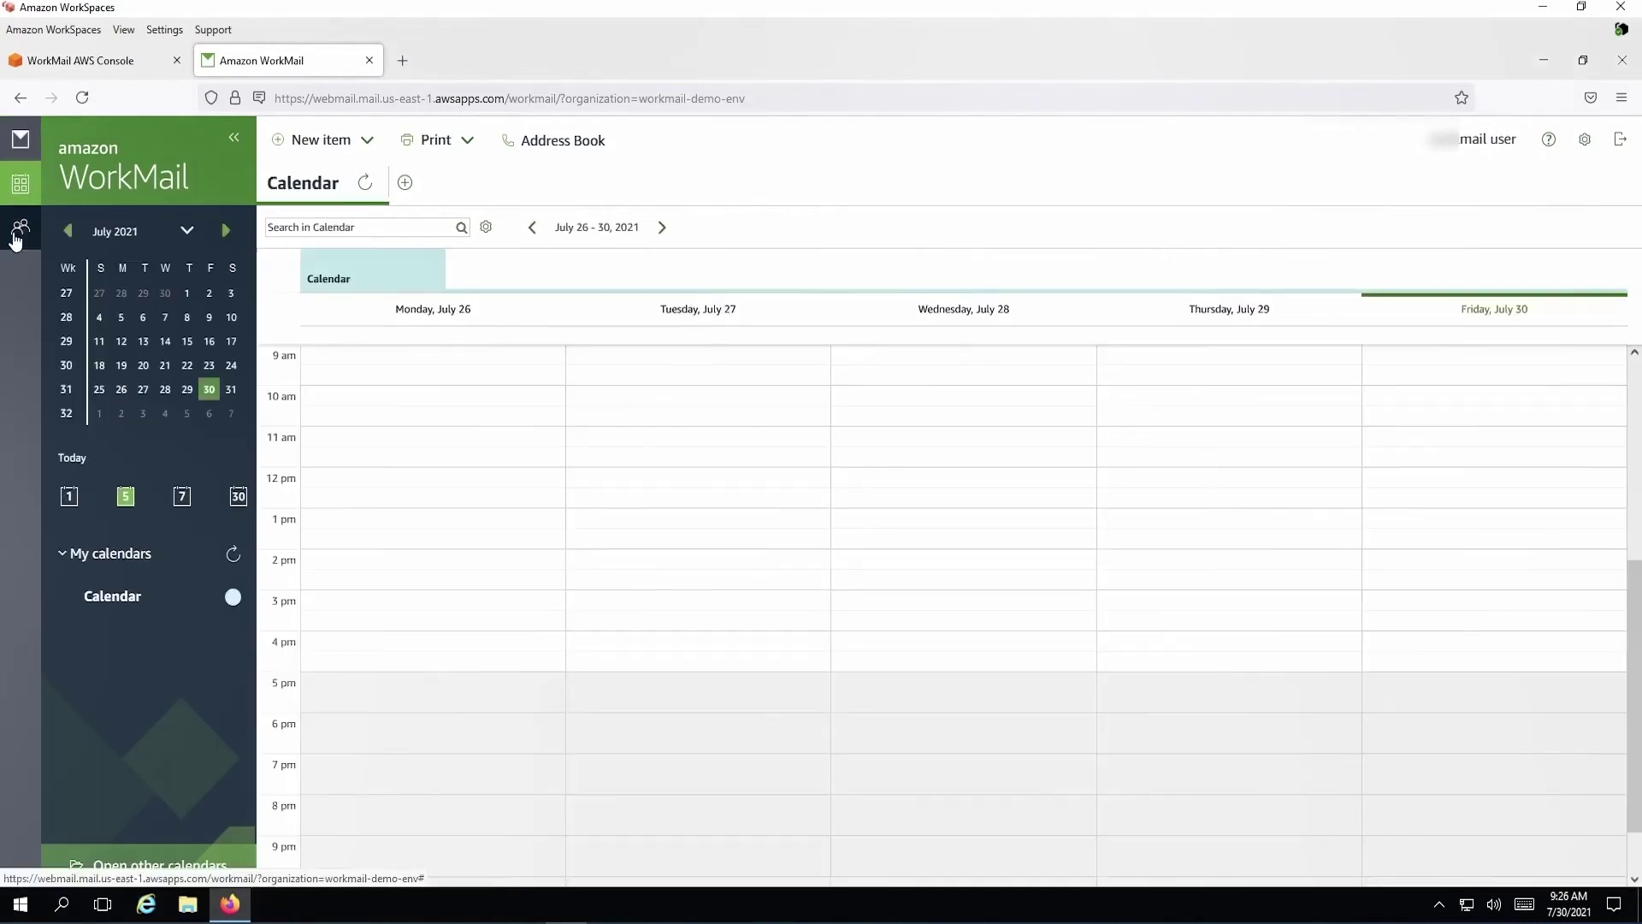
pyautogui.click(15, 239)
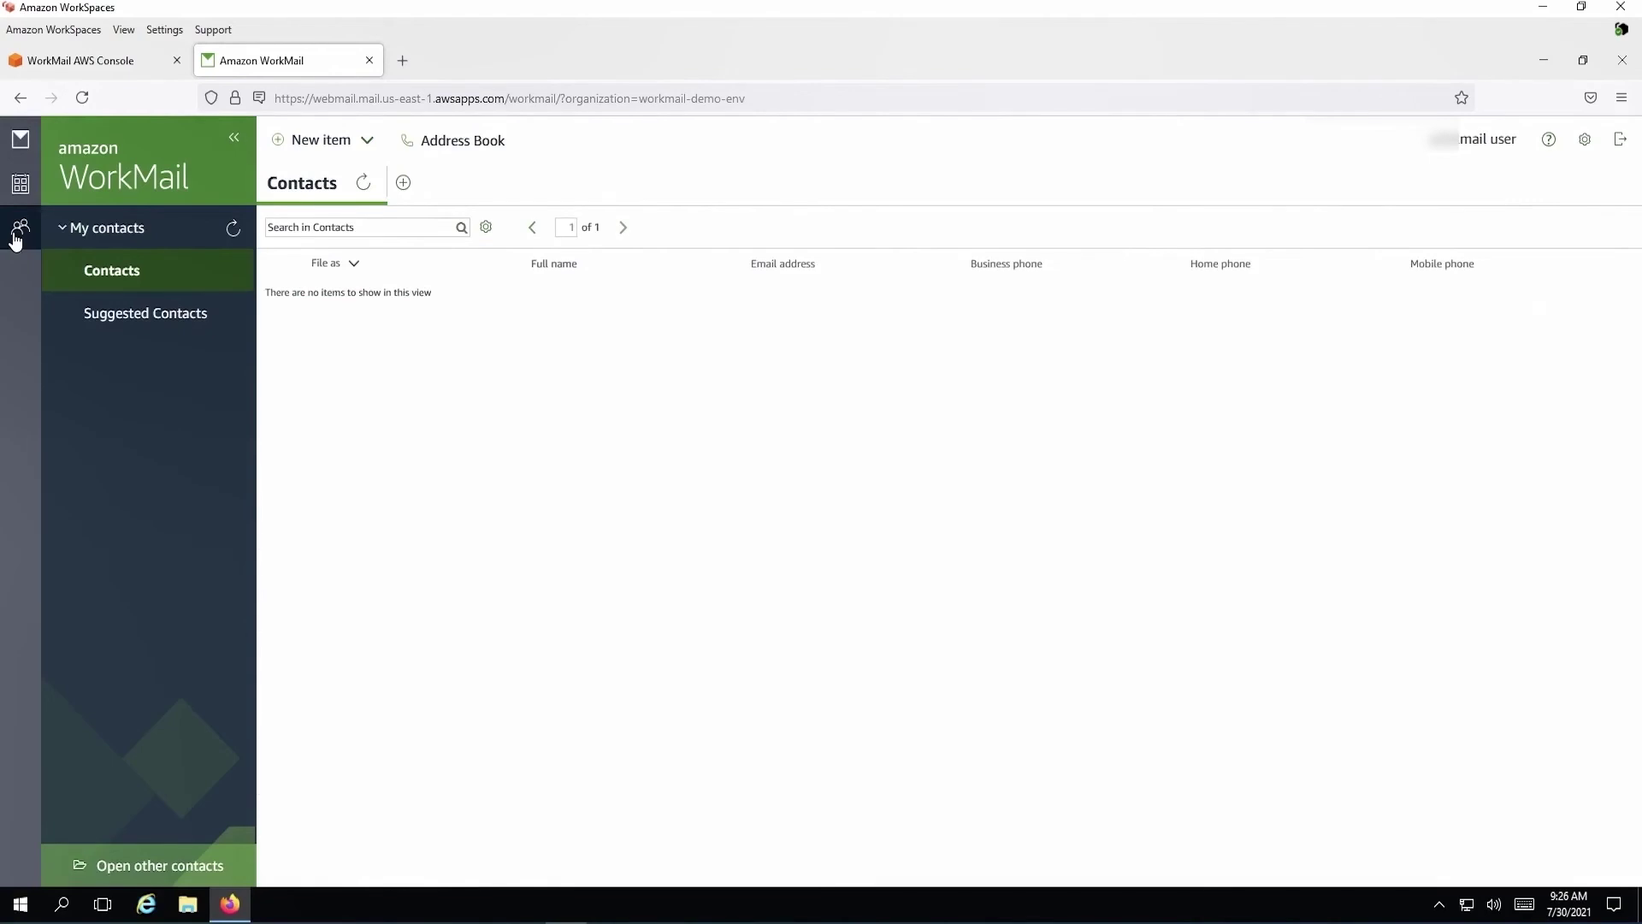
pyautogui.click(501, 147)
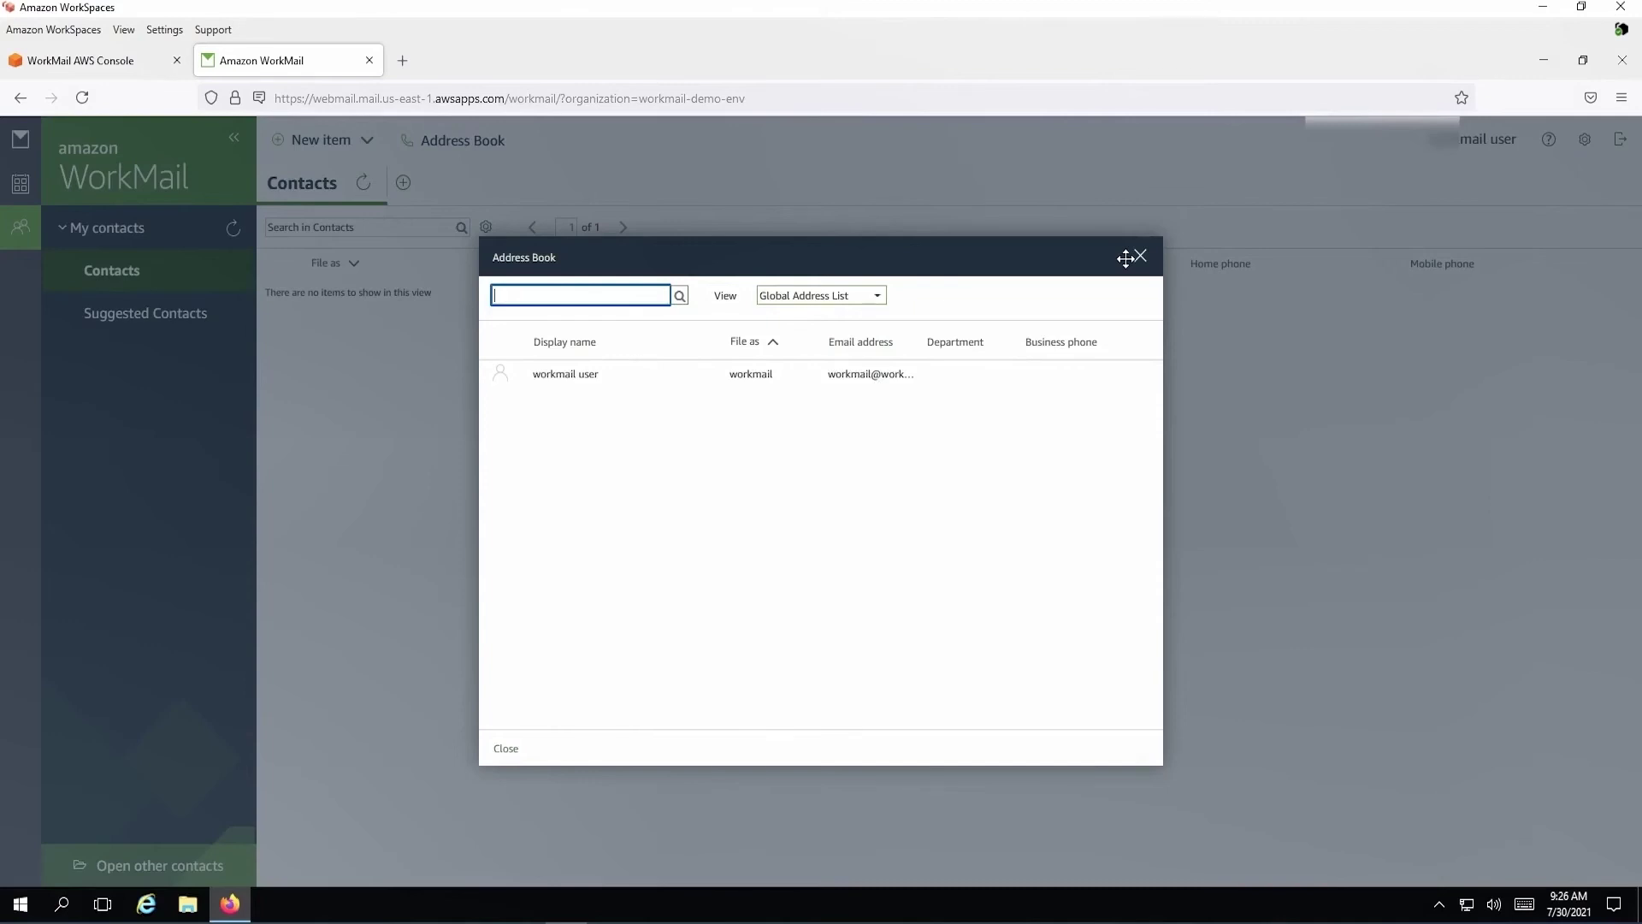
# Check the Automatic response and Calendar settings, then return to the WorkMail console tab
pyautogui.click(1141, 256)
pyautogui.click(1584, 141)
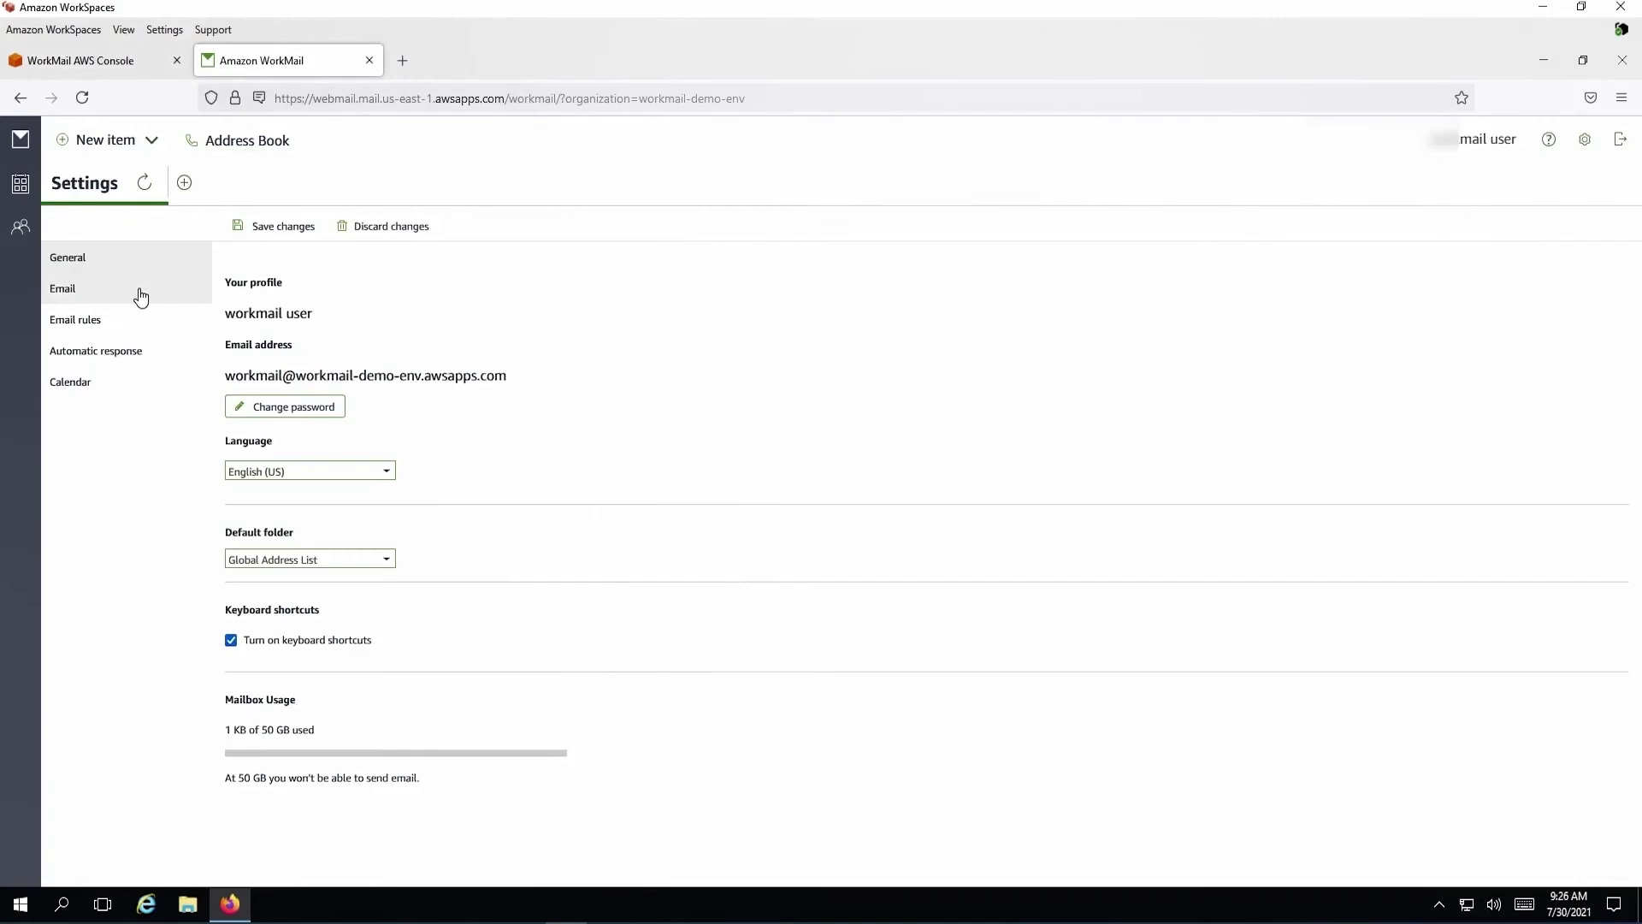
pyautogui.click(168, 359)
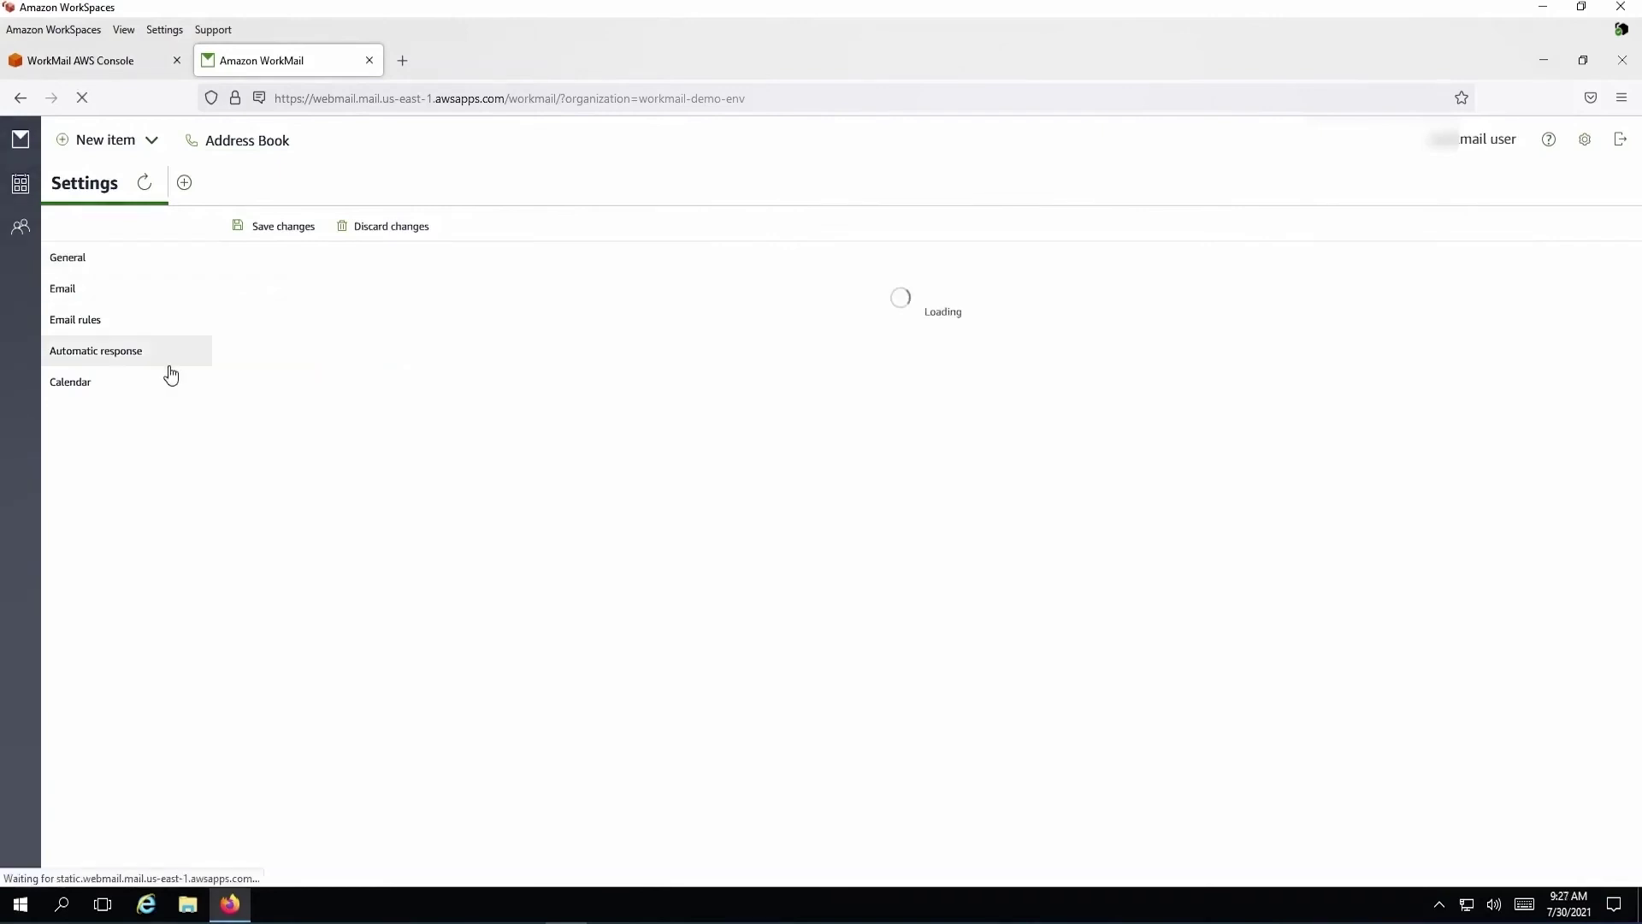
pyautogui.click(166, 388)
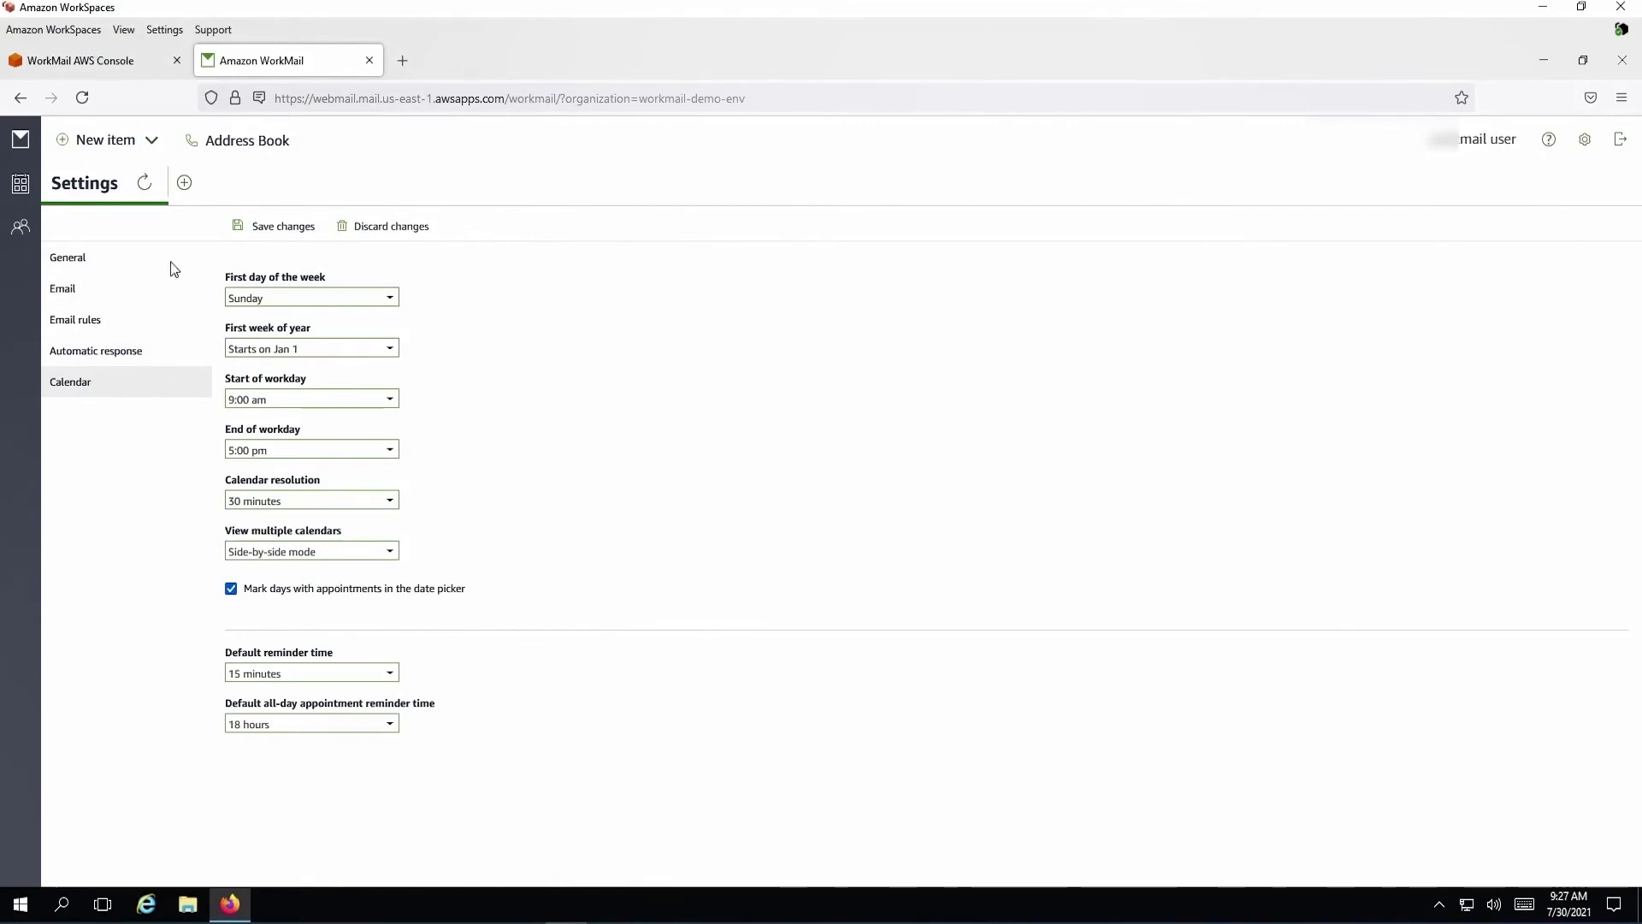
pyautogui.click(94, 60)
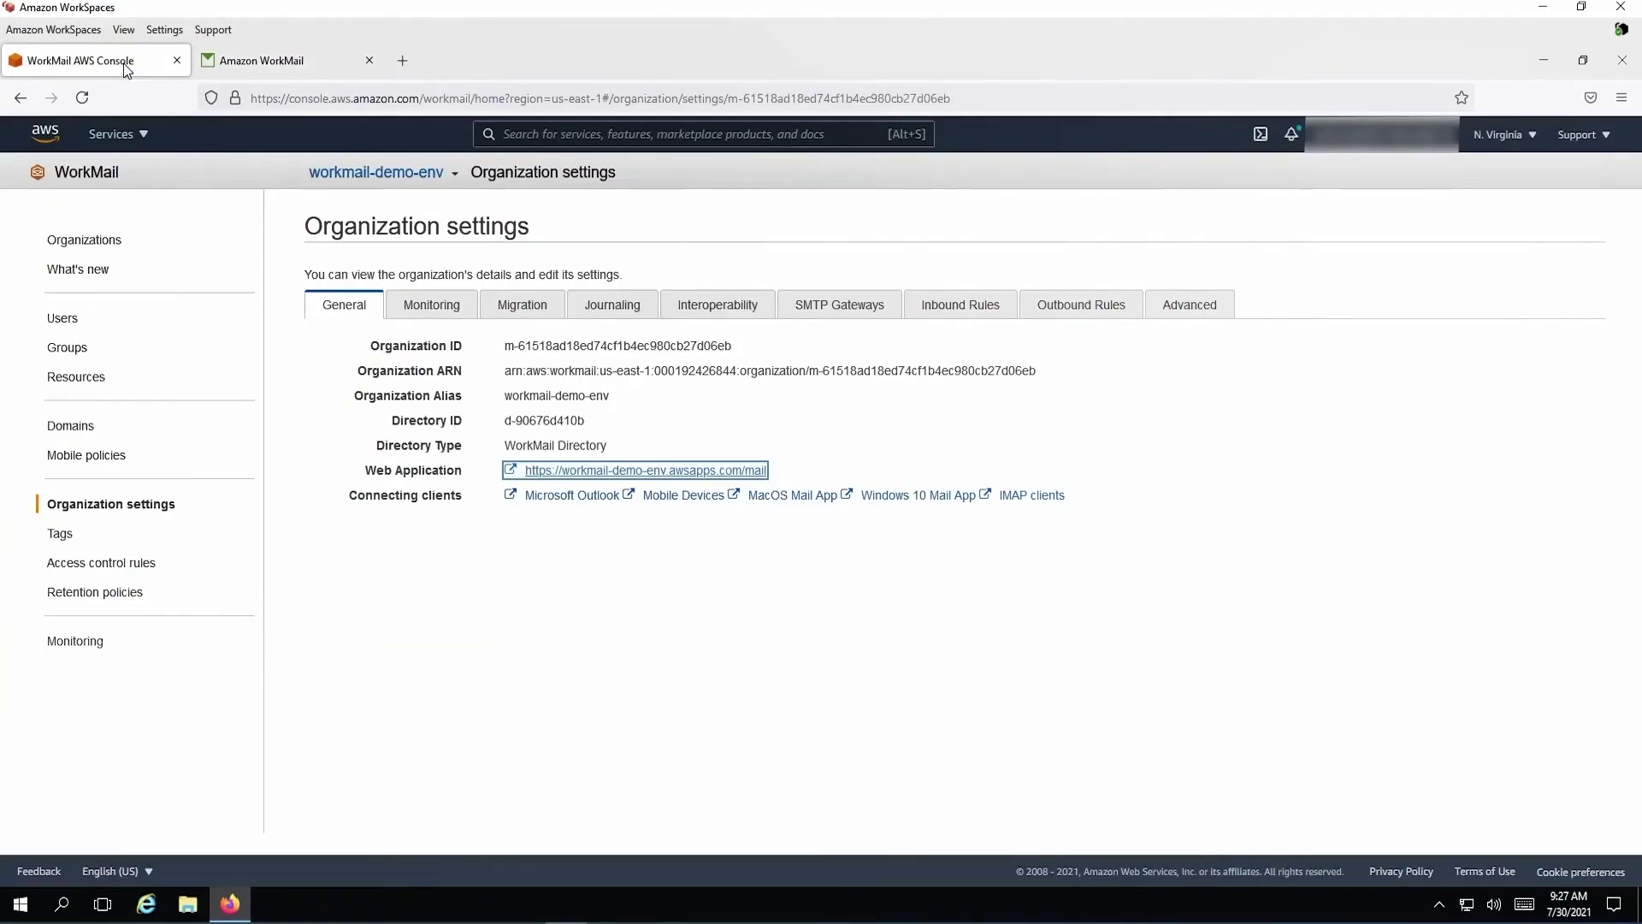
# Enable and authorize mail event logging, then view the /aws/workmail/emailevents/workmail-demo-env log group in CloudWatch
pyautogui.click(467, 319)
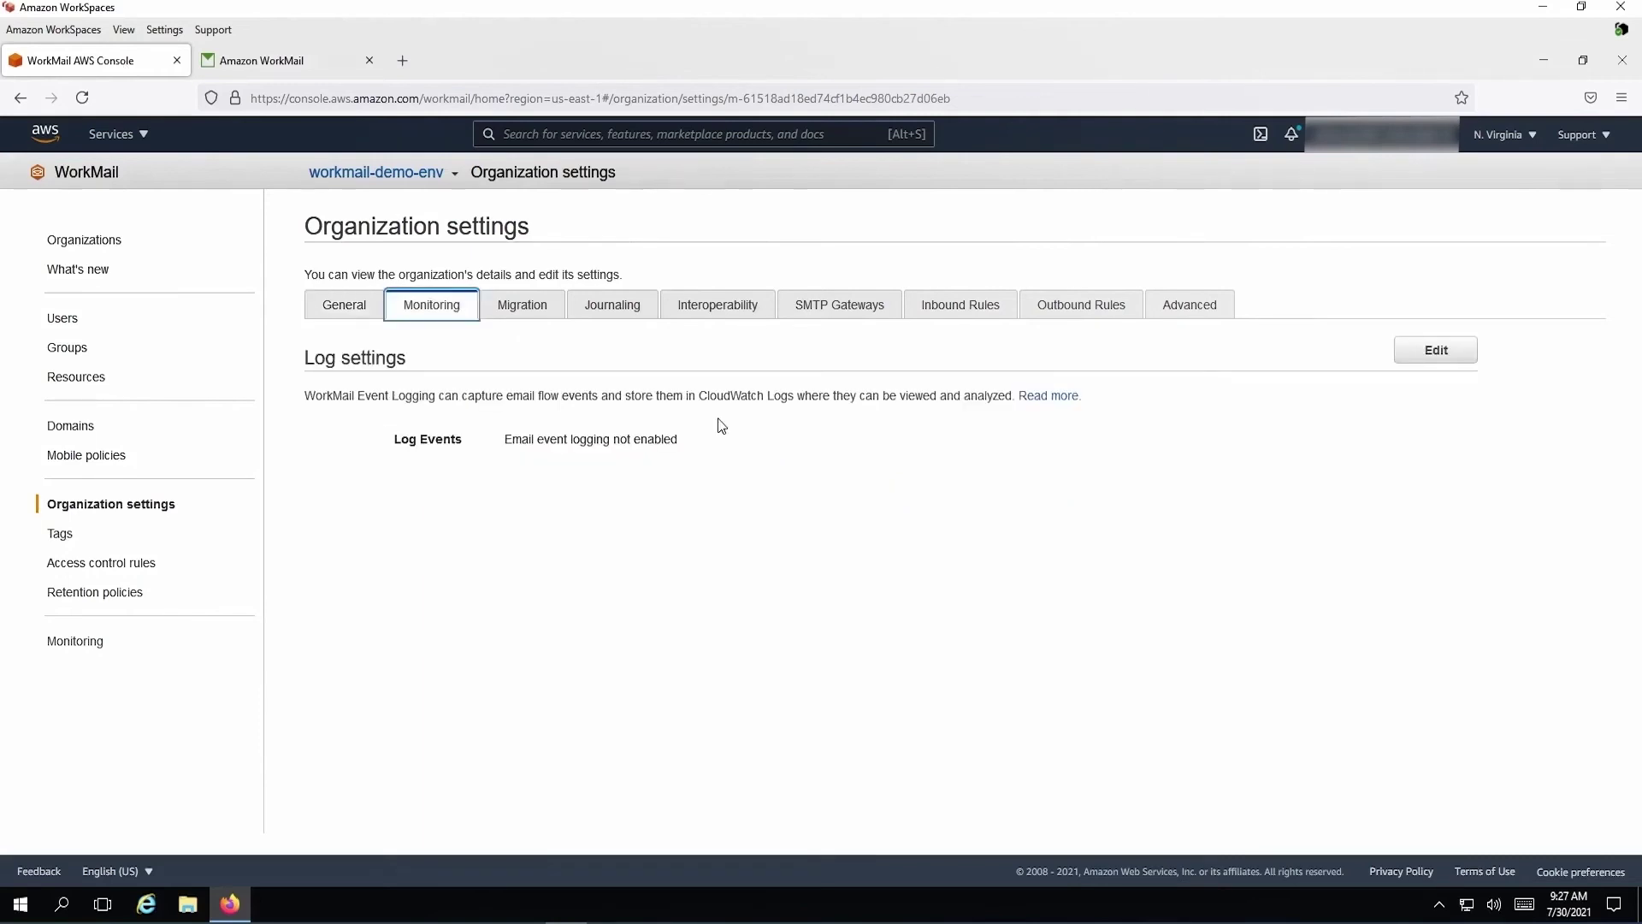
pyautogui.click(1435, 350)
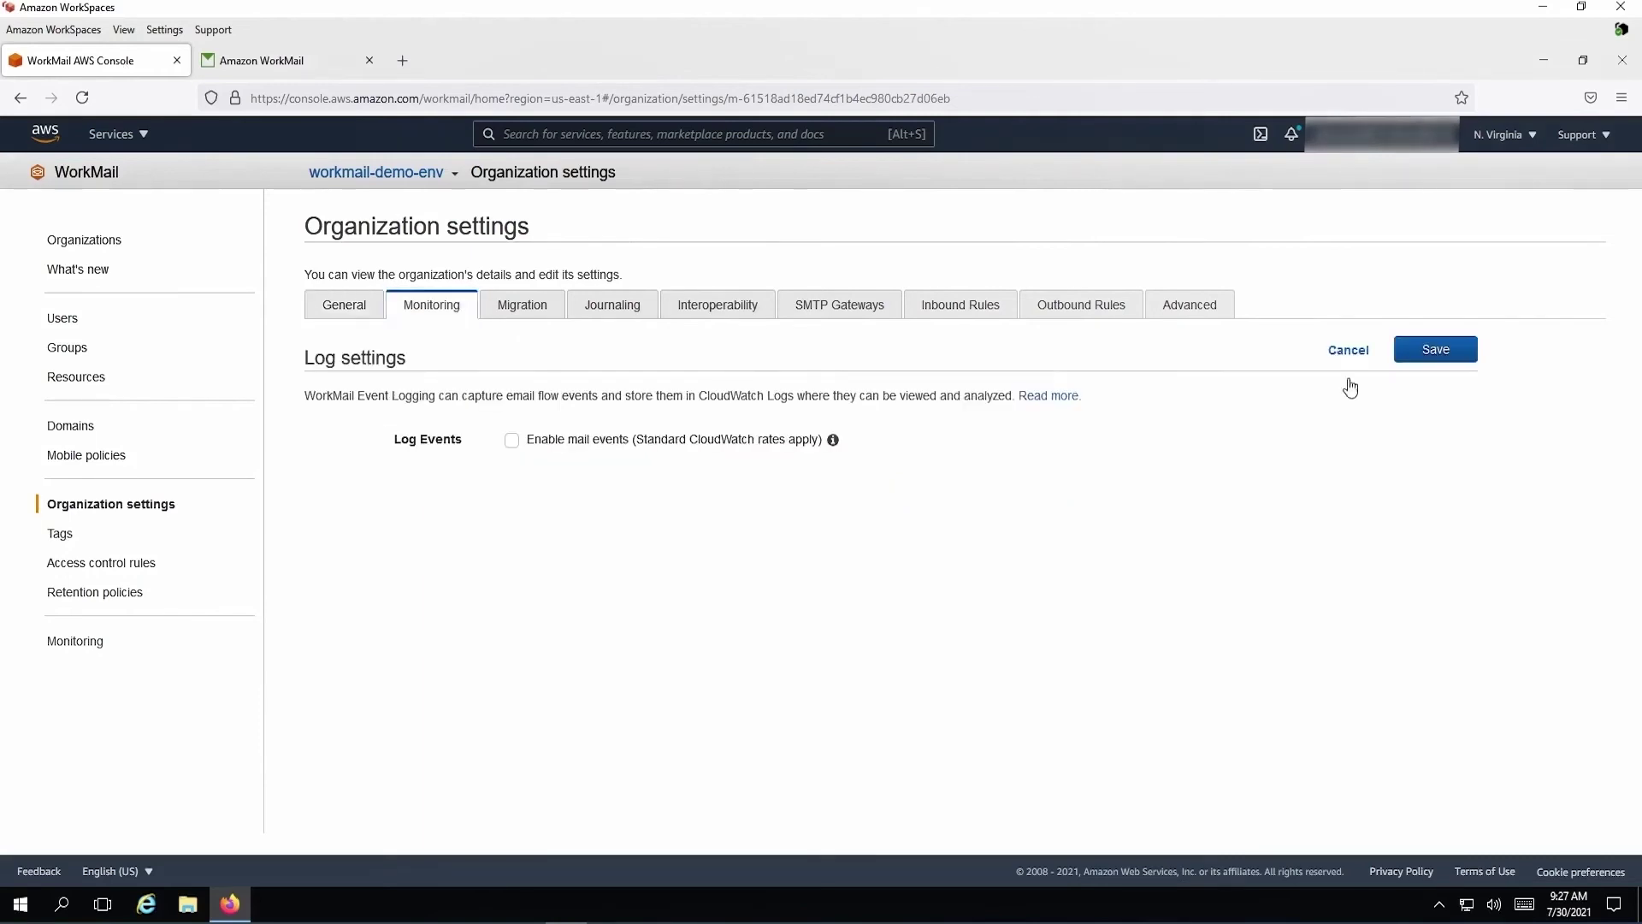
pyautogui.click(512, 440)
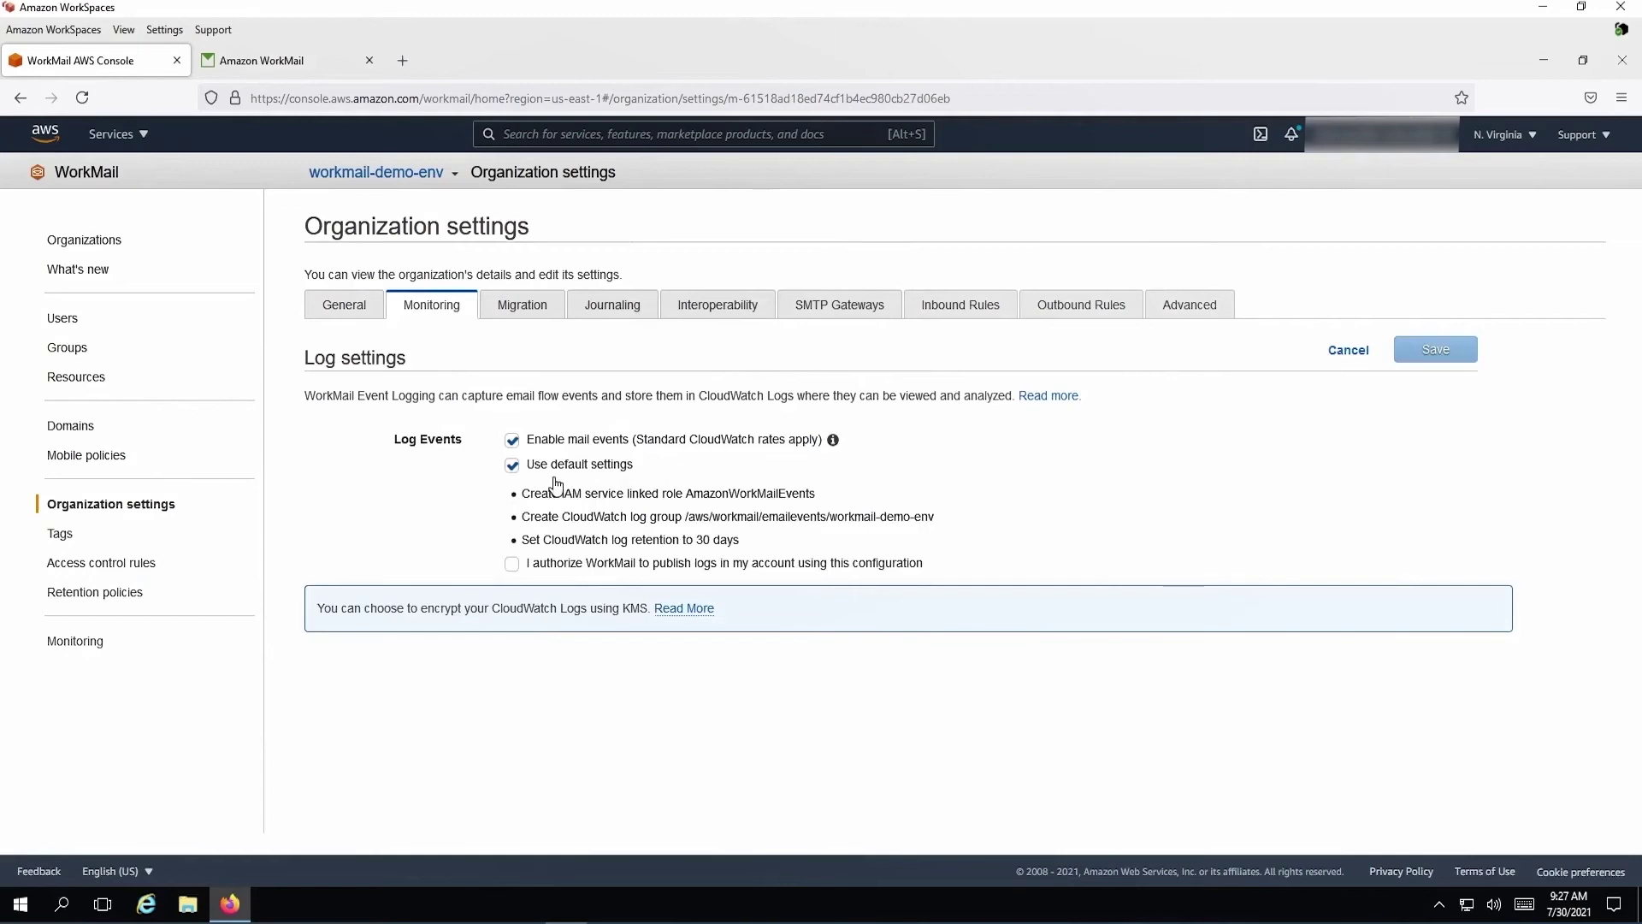
pyautogui.click(512, 563)
pyautogui.click(1435, 350)
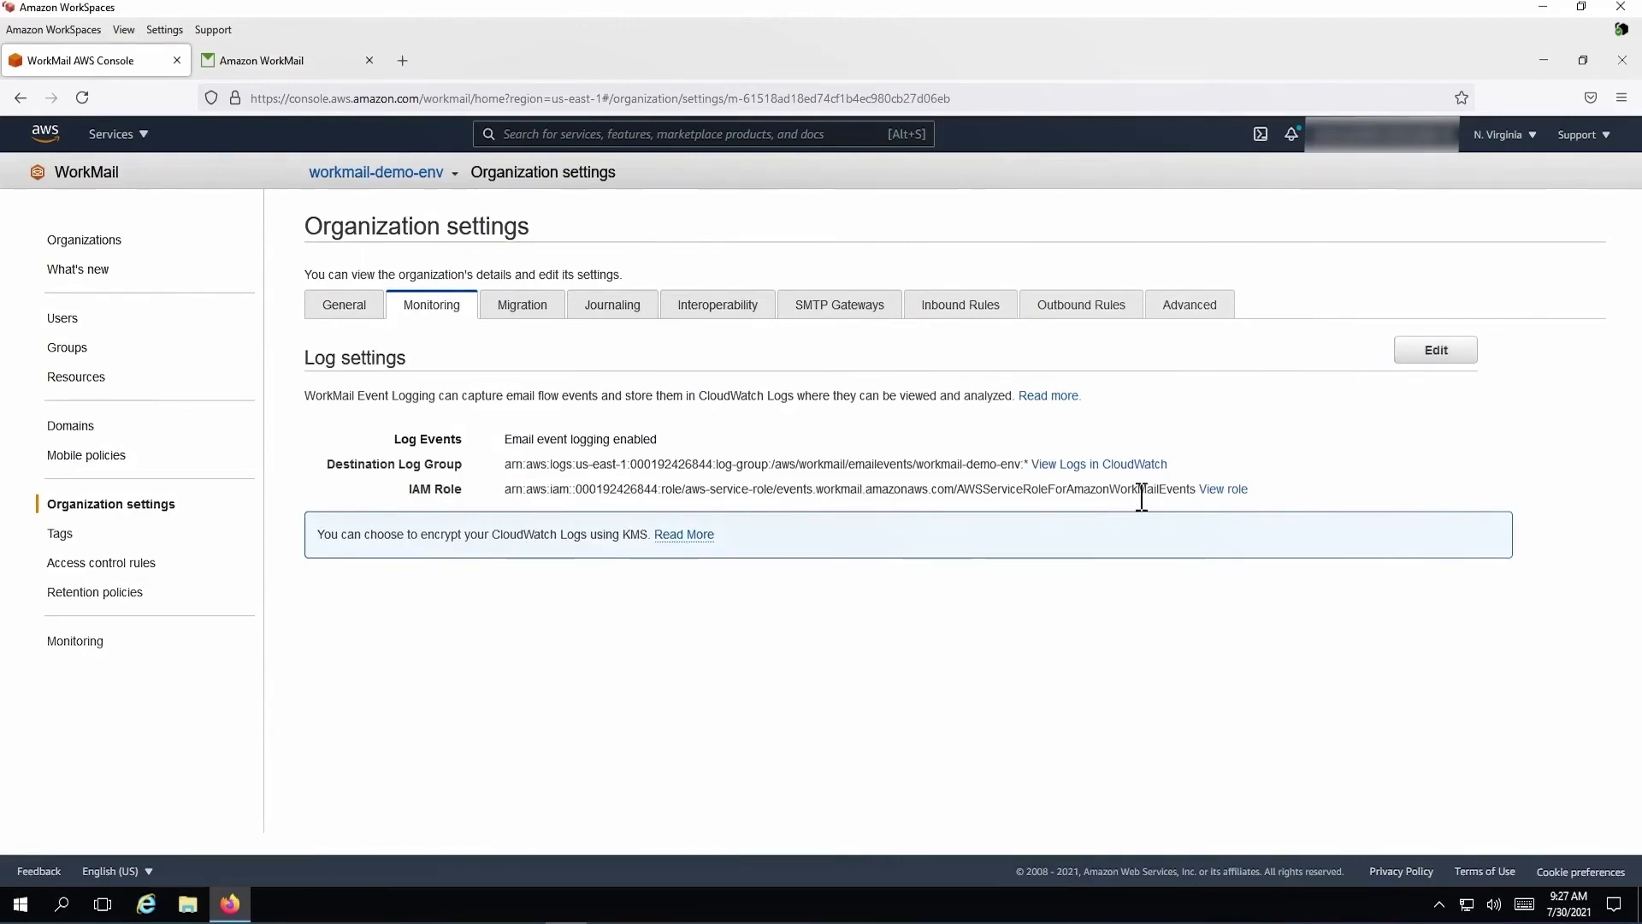
pyautogui.click(1120, 465)
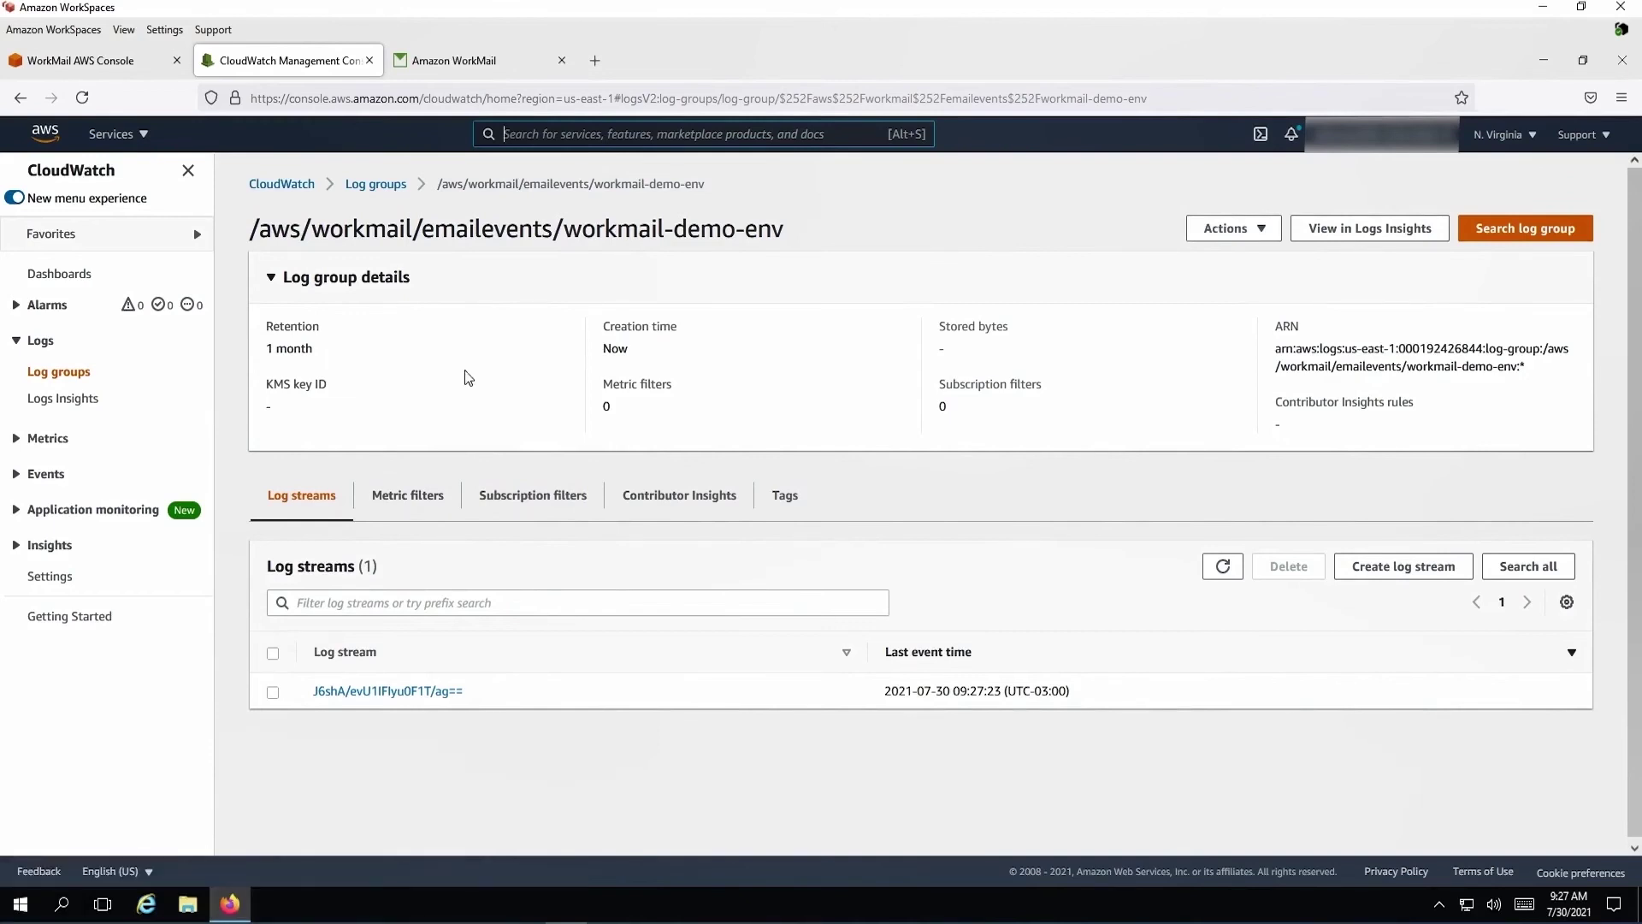
# Check the log group's Actions menu in CloudWatch, then go back to the WorkMail console
pyautogui.click(1232, 229)
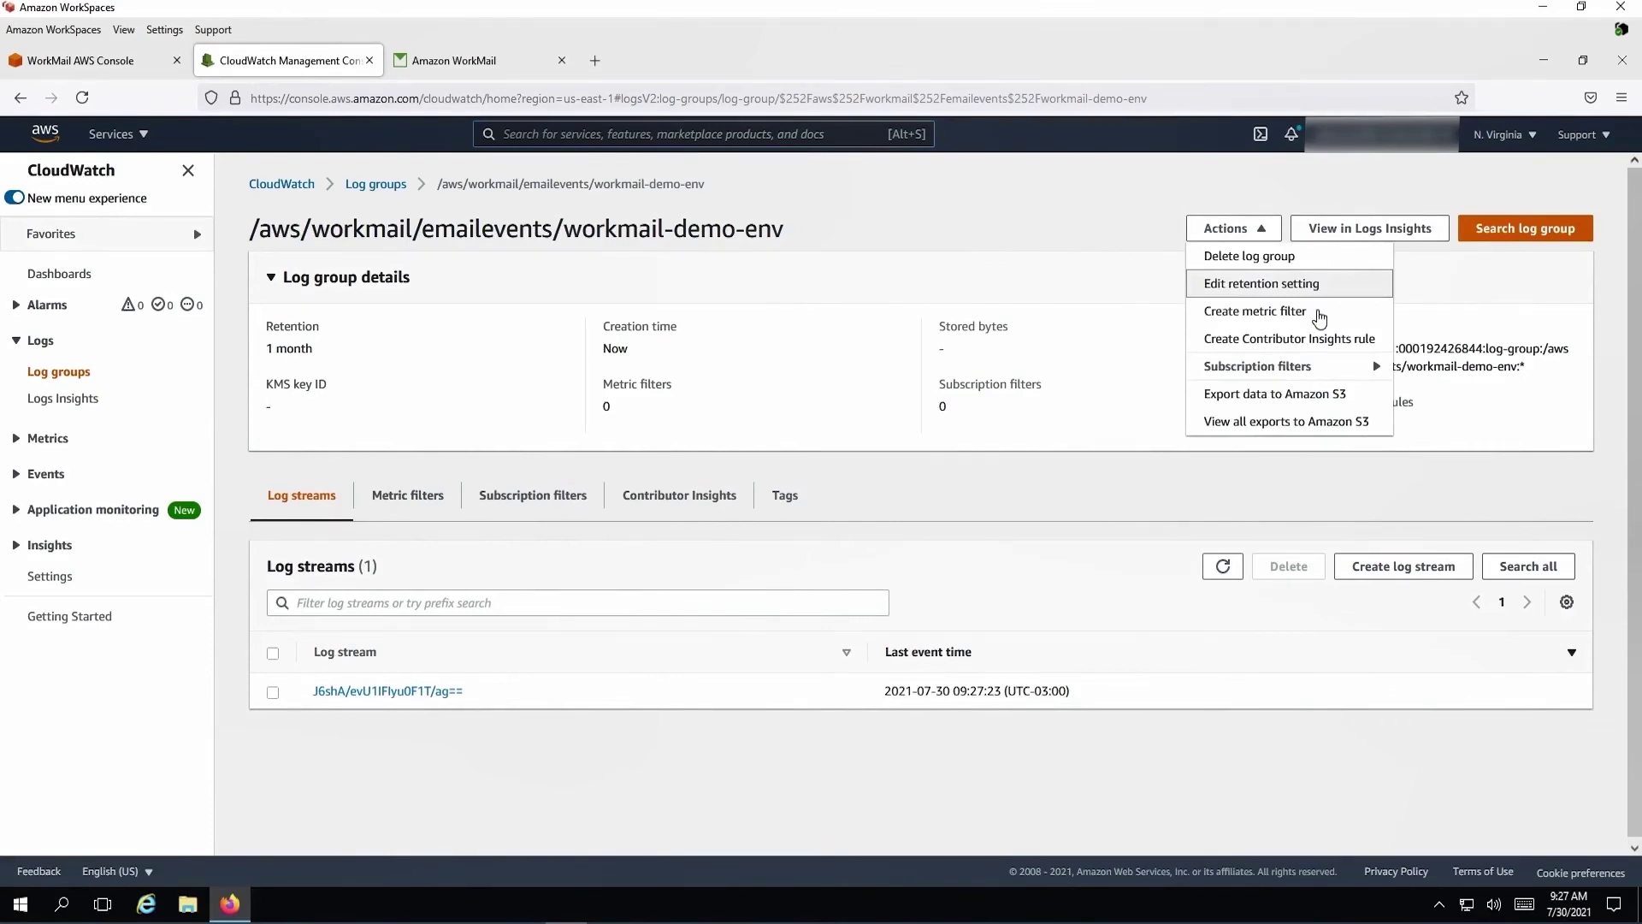
pyautogui.click(119, 65)
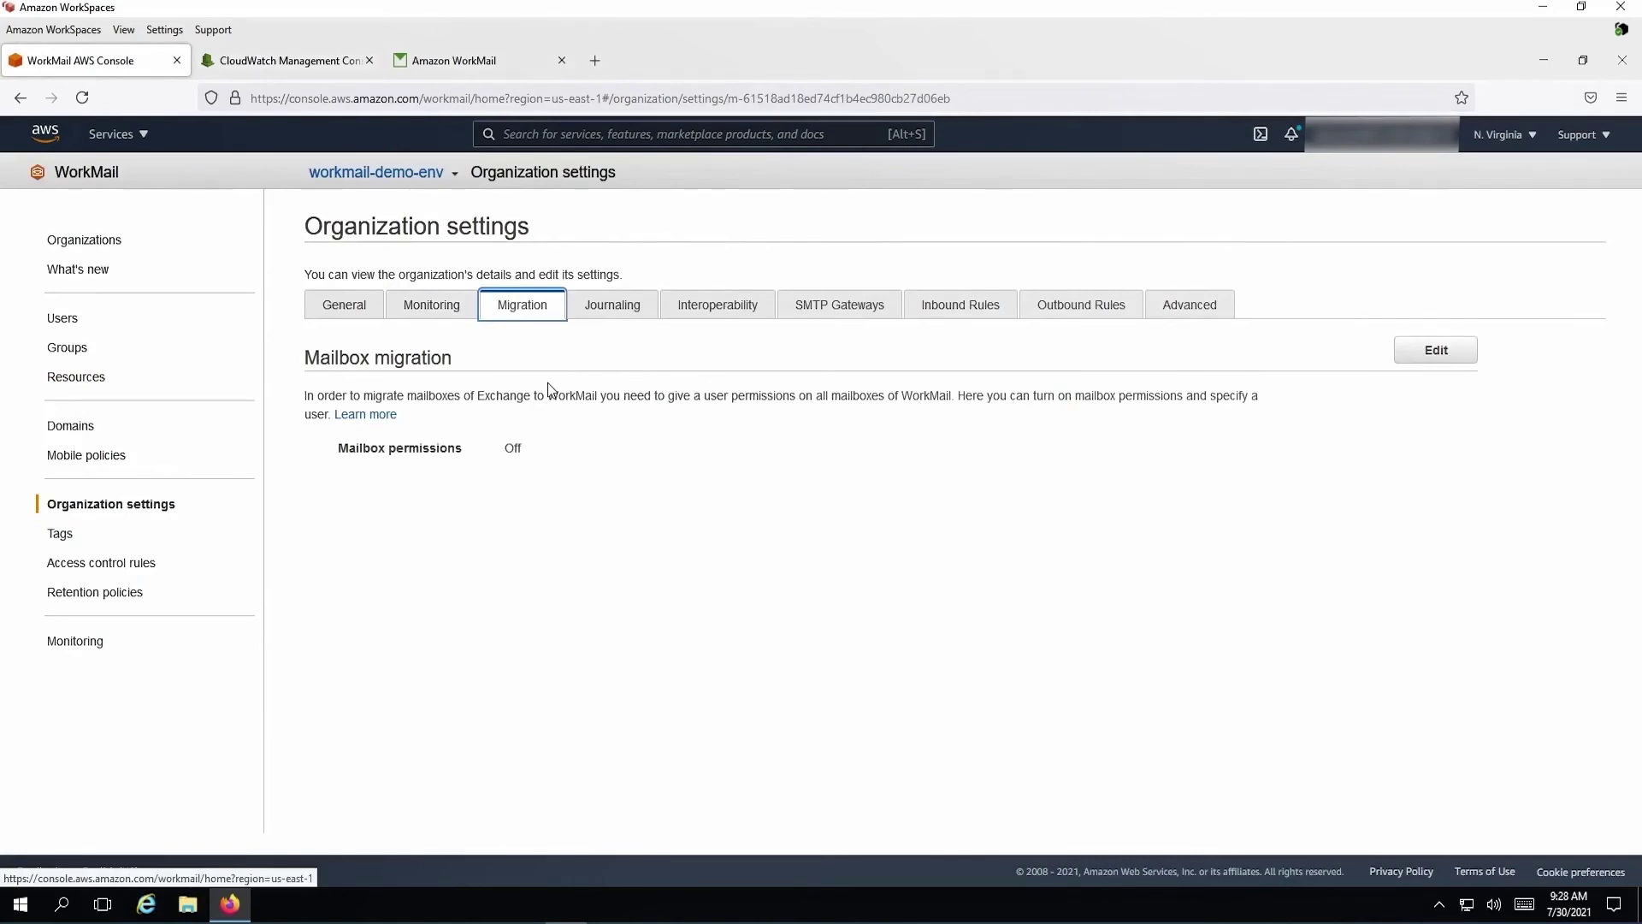
# Review the Interoperability and Journaling tabs, then a new SMTP gateway's authentication options
pyautogui.click(768, 313)
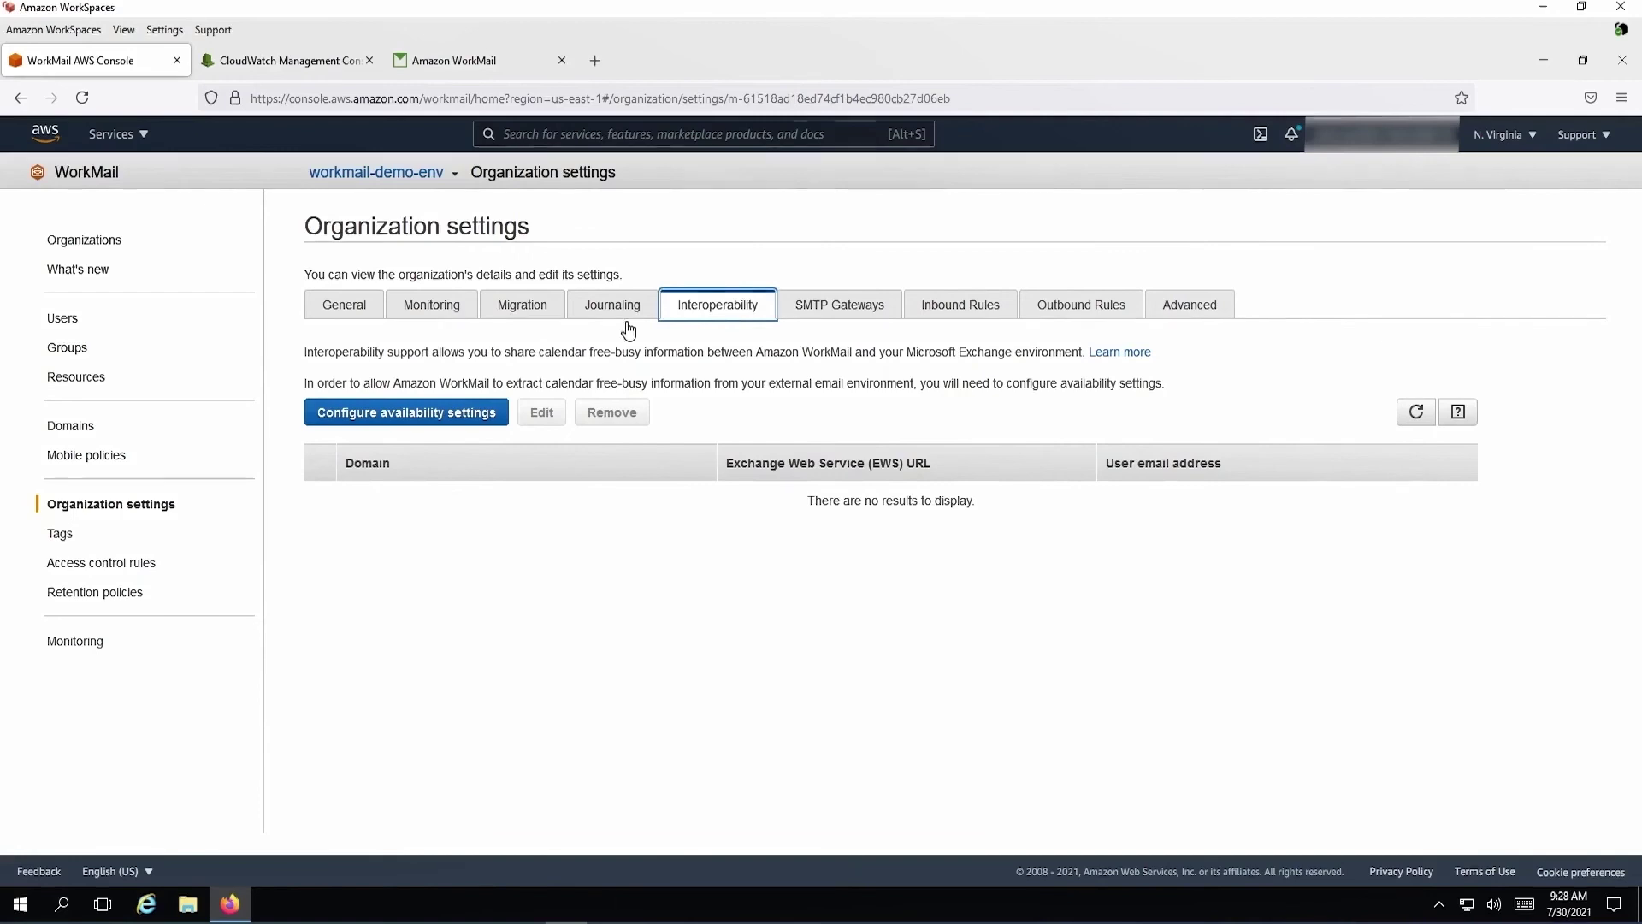
pyautogui.click(624, 314)
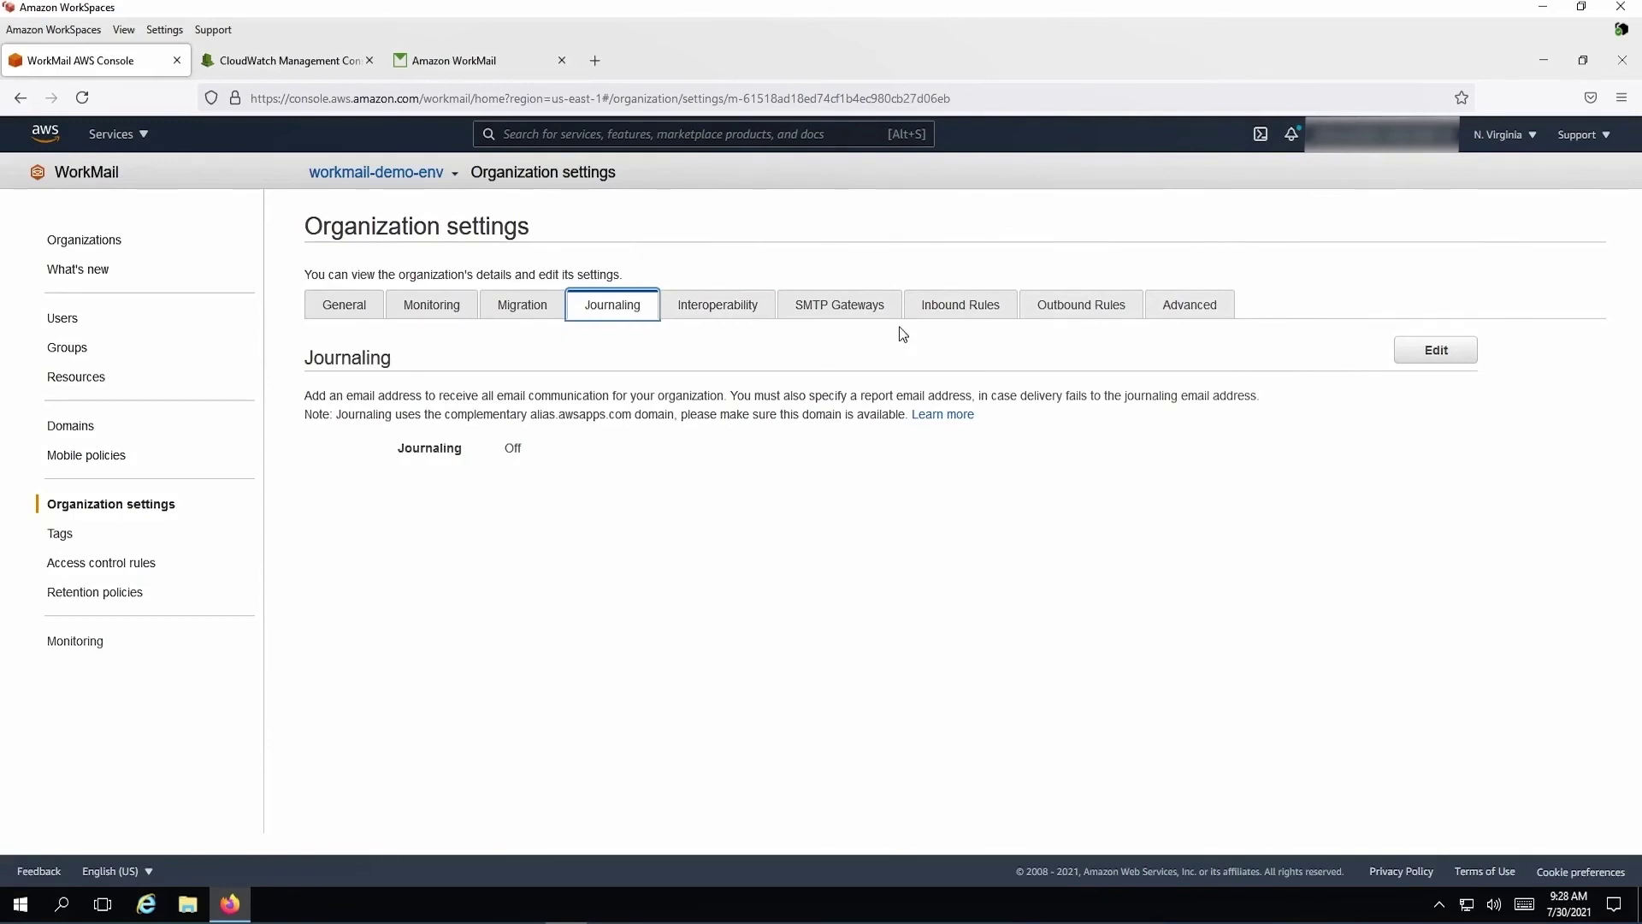
pyautogui.click(840, 305)
pyautogui.click(368, 437)
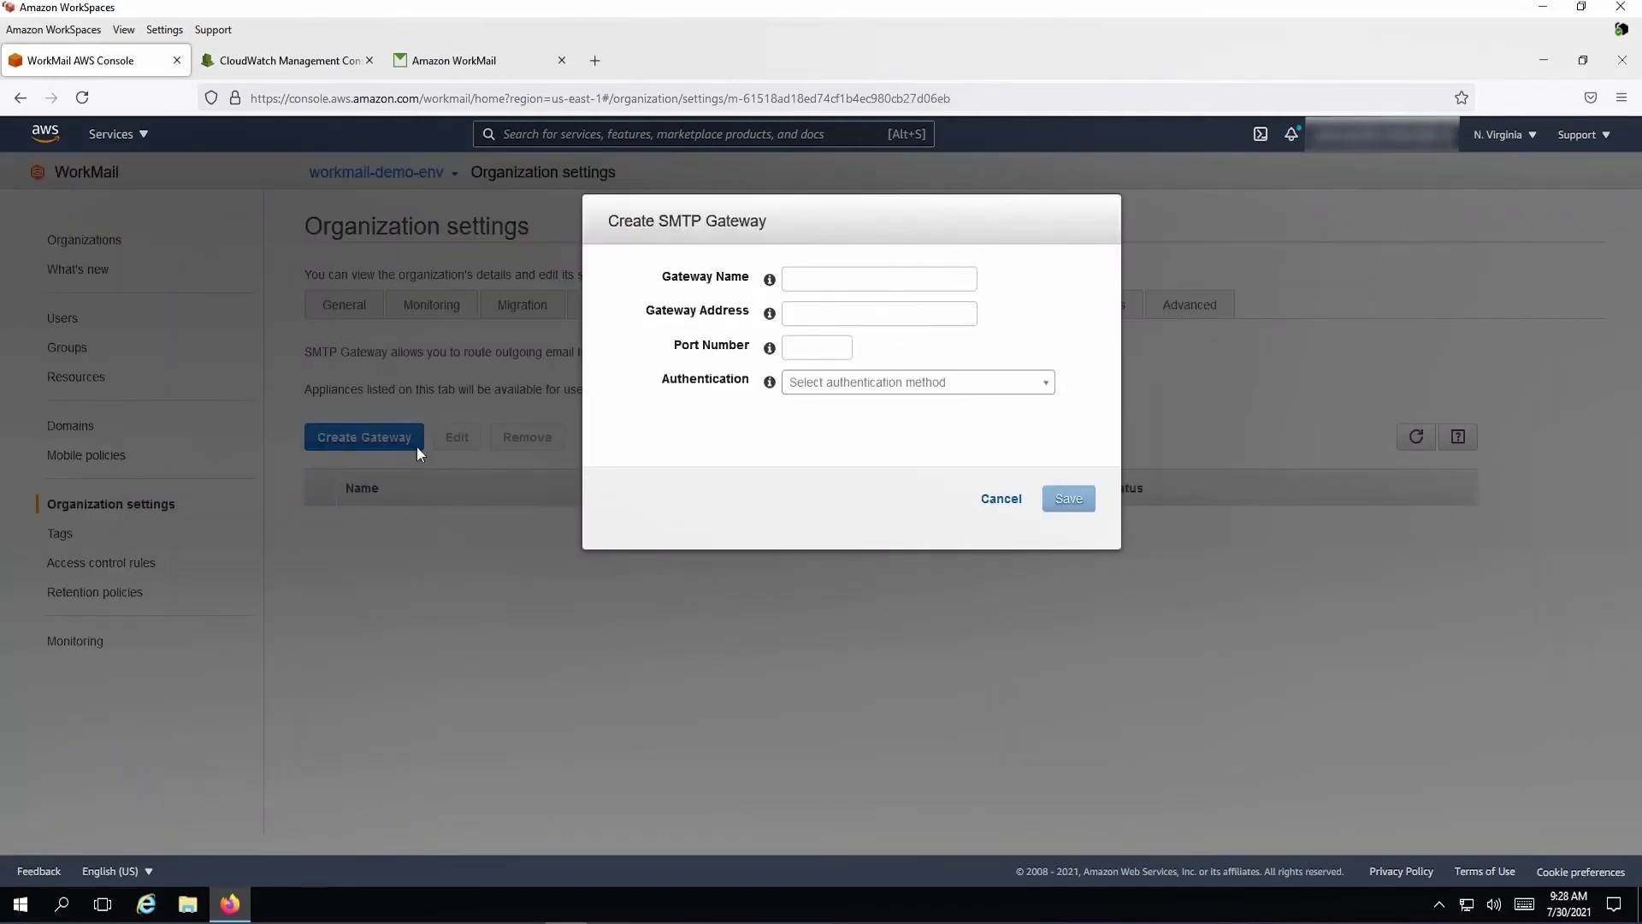
pyautogui.click(992, 382)
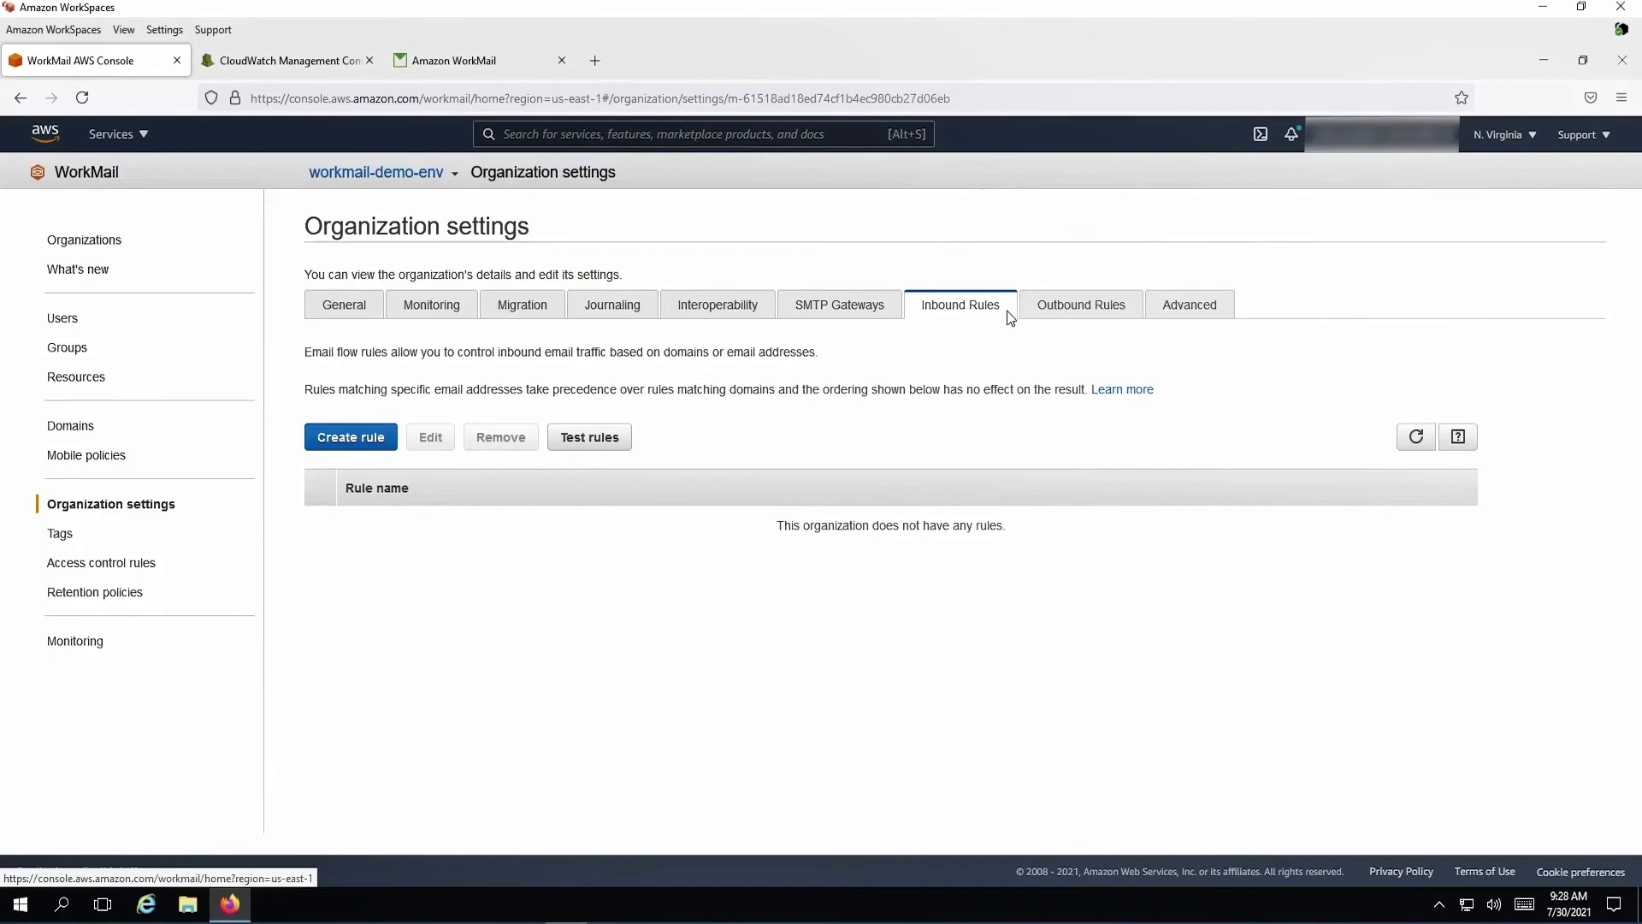
# Inspect a new outbound rule's actions, confirm inbound DMARC enforcement is On, and go to Tags
pyautogui.click(947, 323)
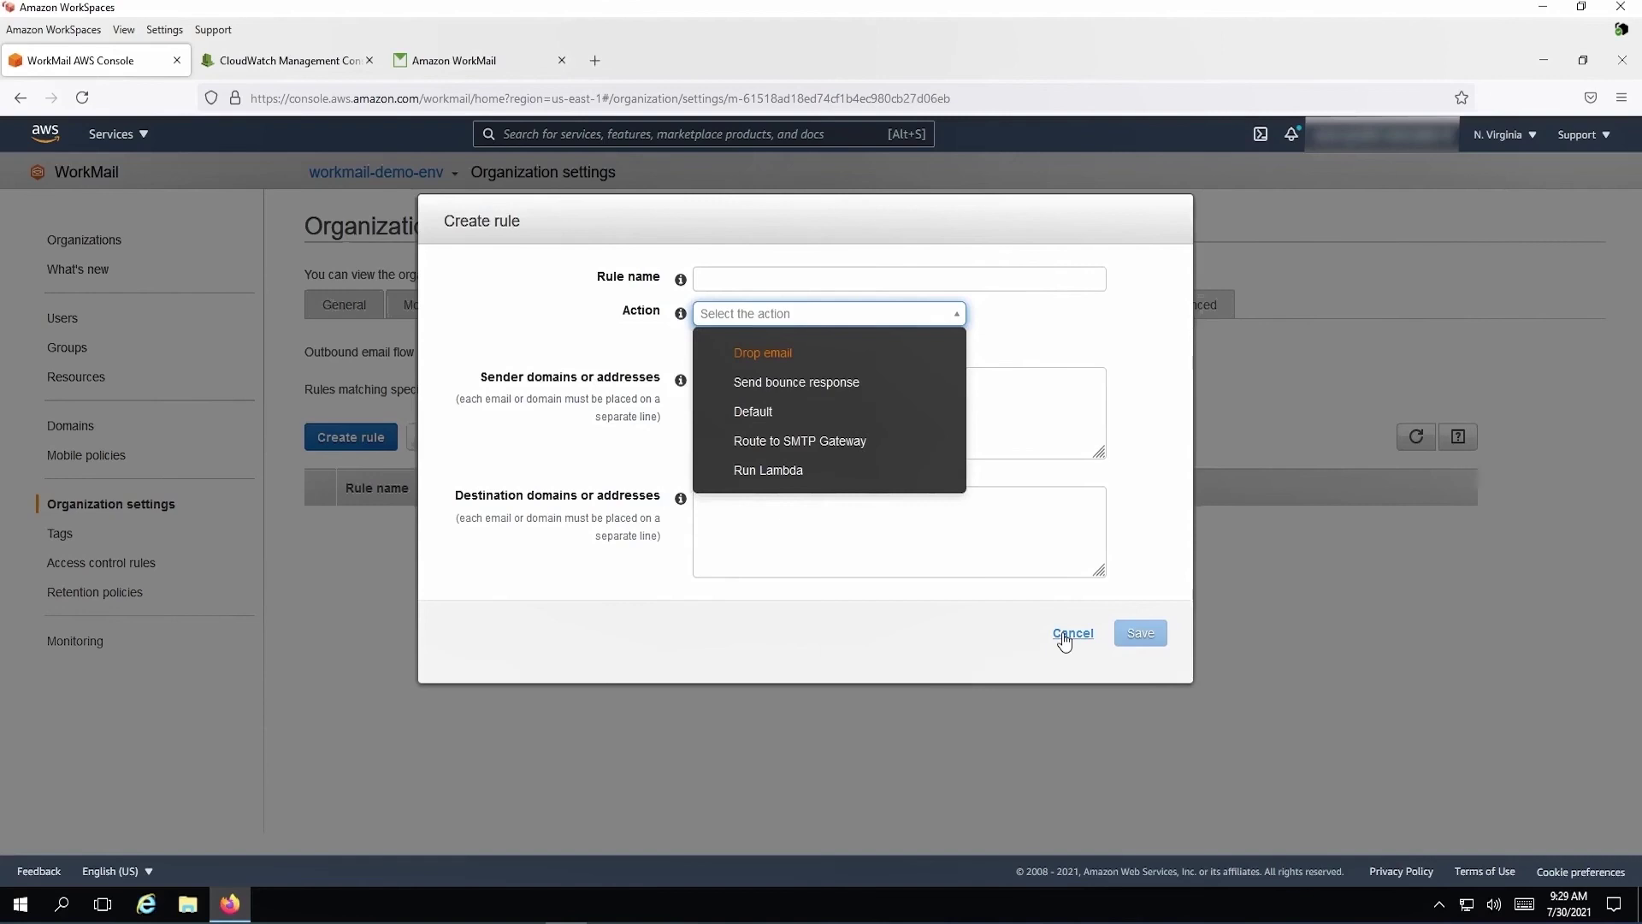
pyautogui.click(1070, 633)
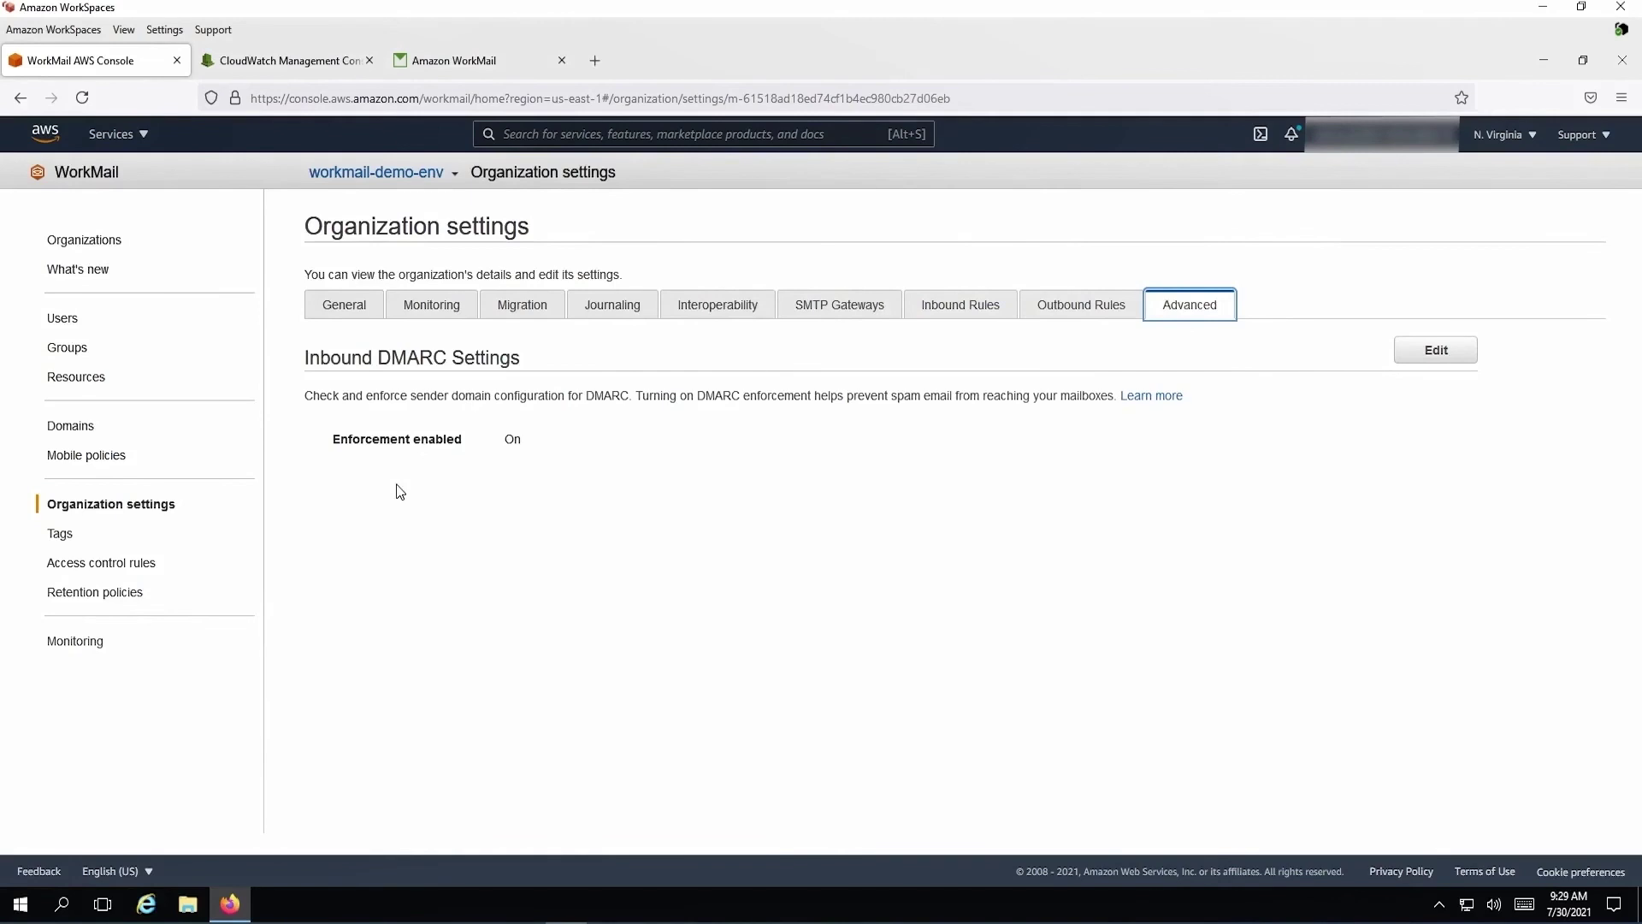
pyautogui.click(82, 541)
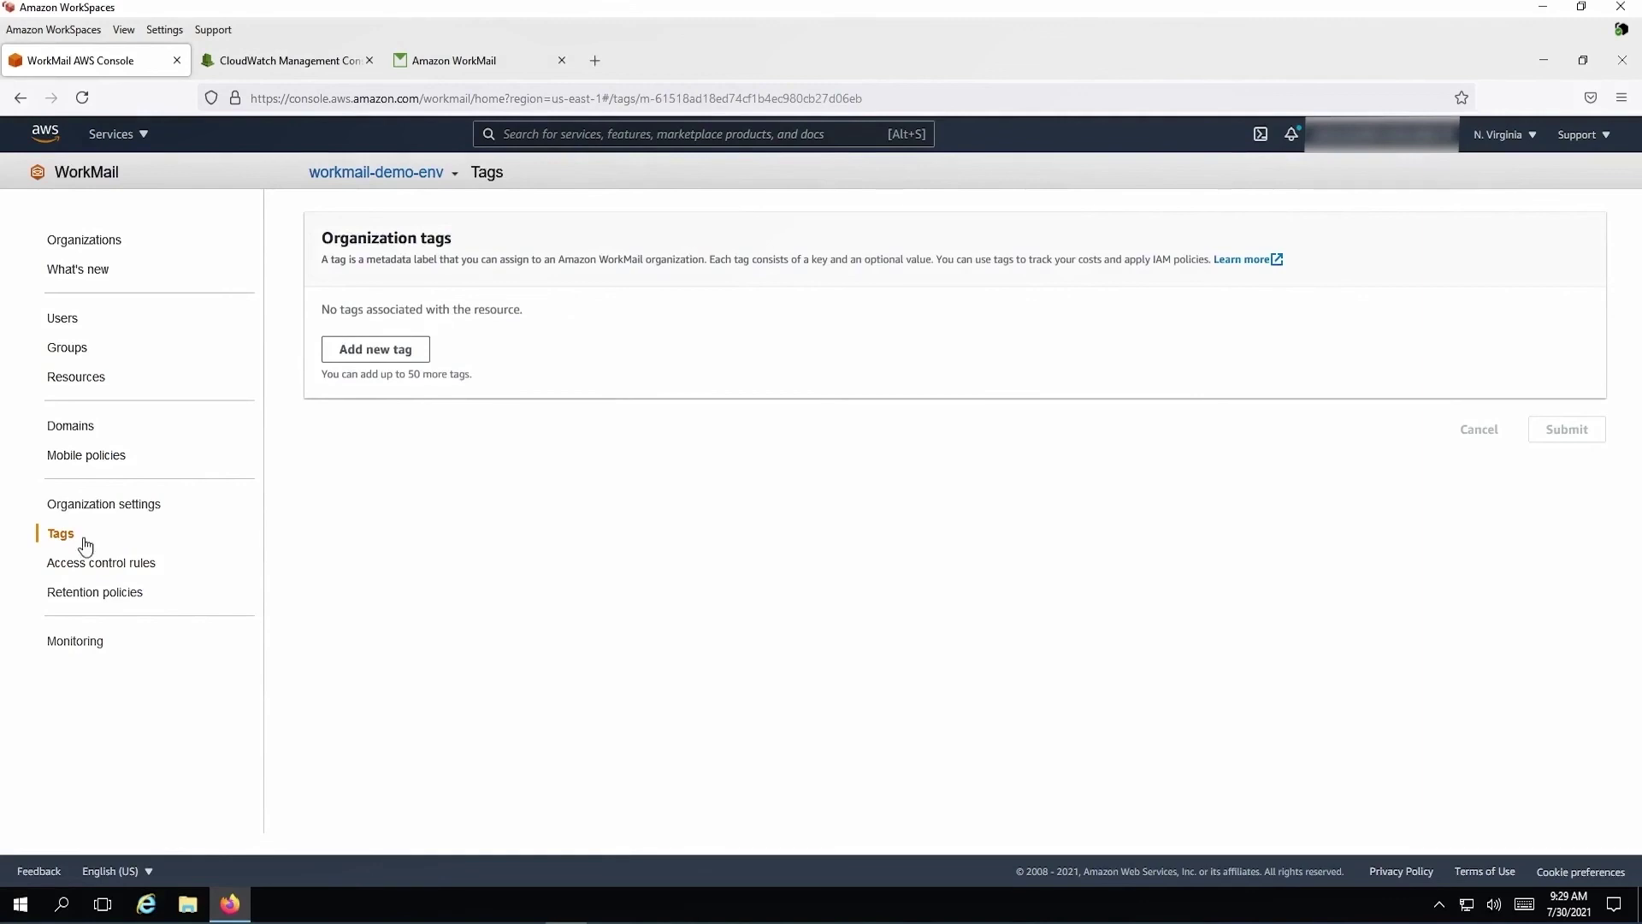
# Go to the organization's access control rules
pyautogui.click(88, 562)
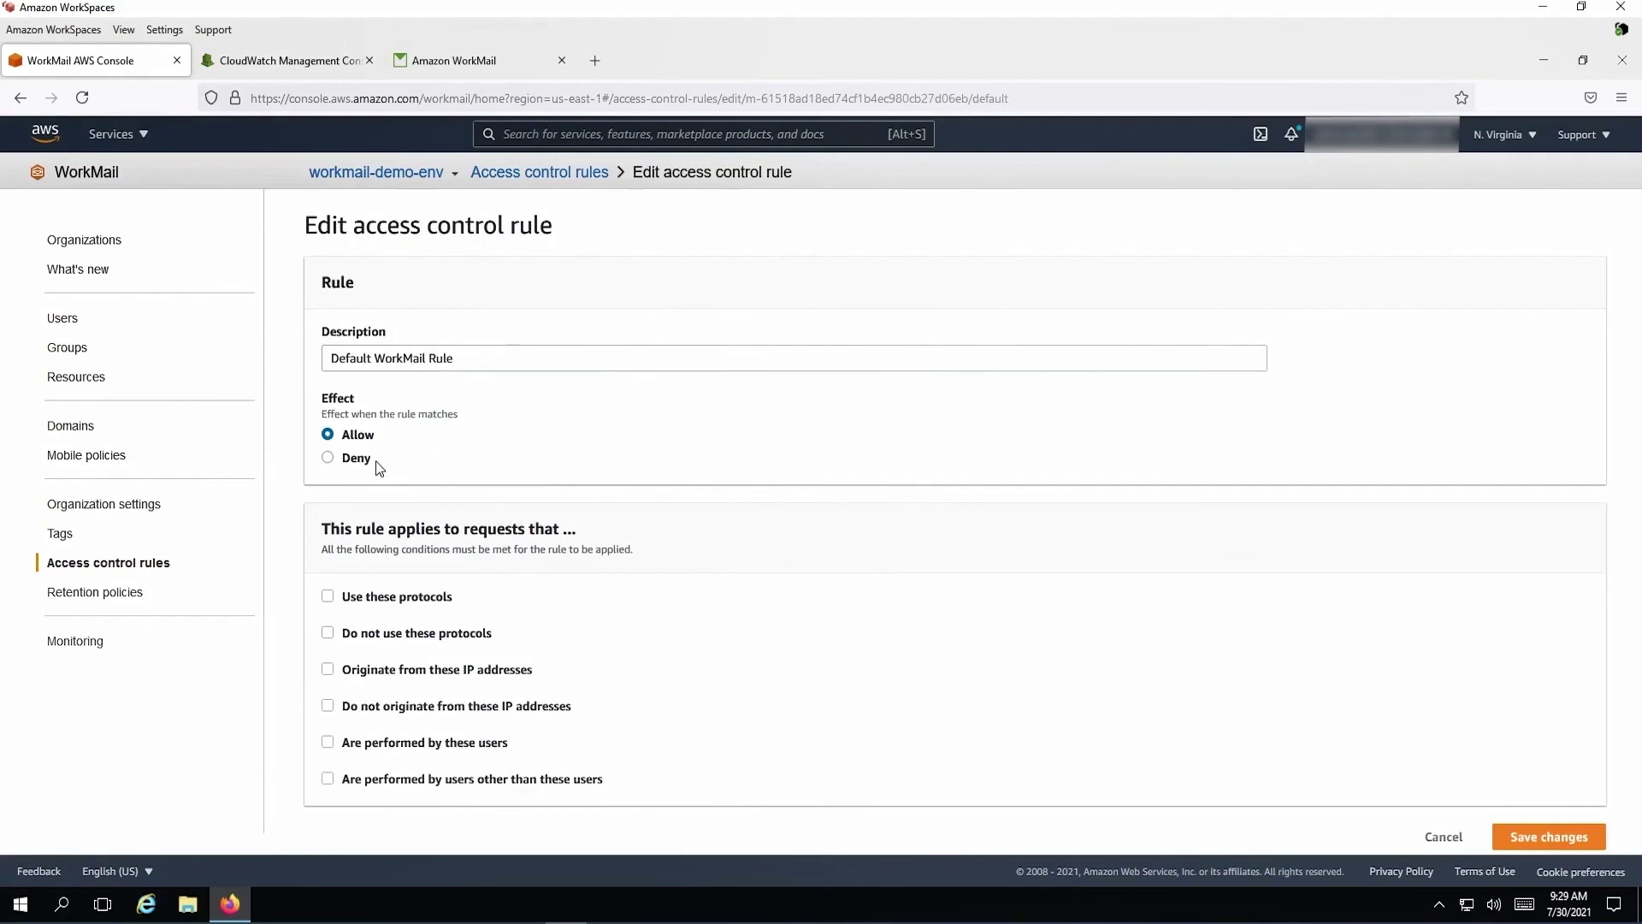
# Try ActiveSync protocol and user conditions on the default rule, then view the 30-day retention policies
pyautogui.click(396, 596)
pyautogui.scroll(-3, 651, 559)
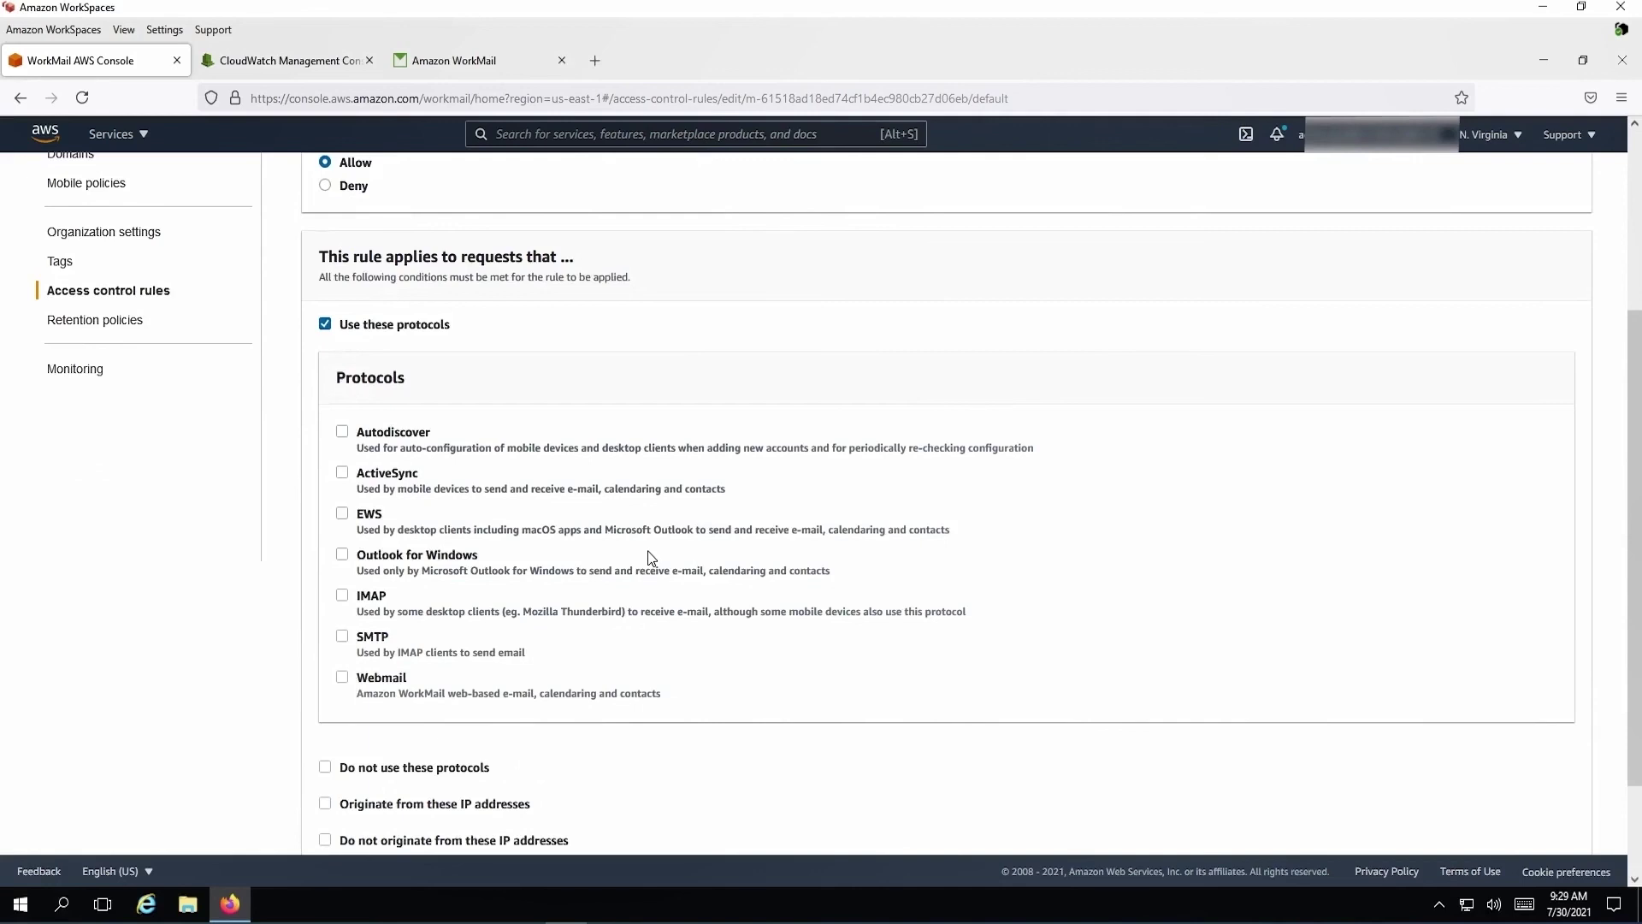
pyautogui.click(342, 472)
pyautogui.scroll(-2, 451, 733)
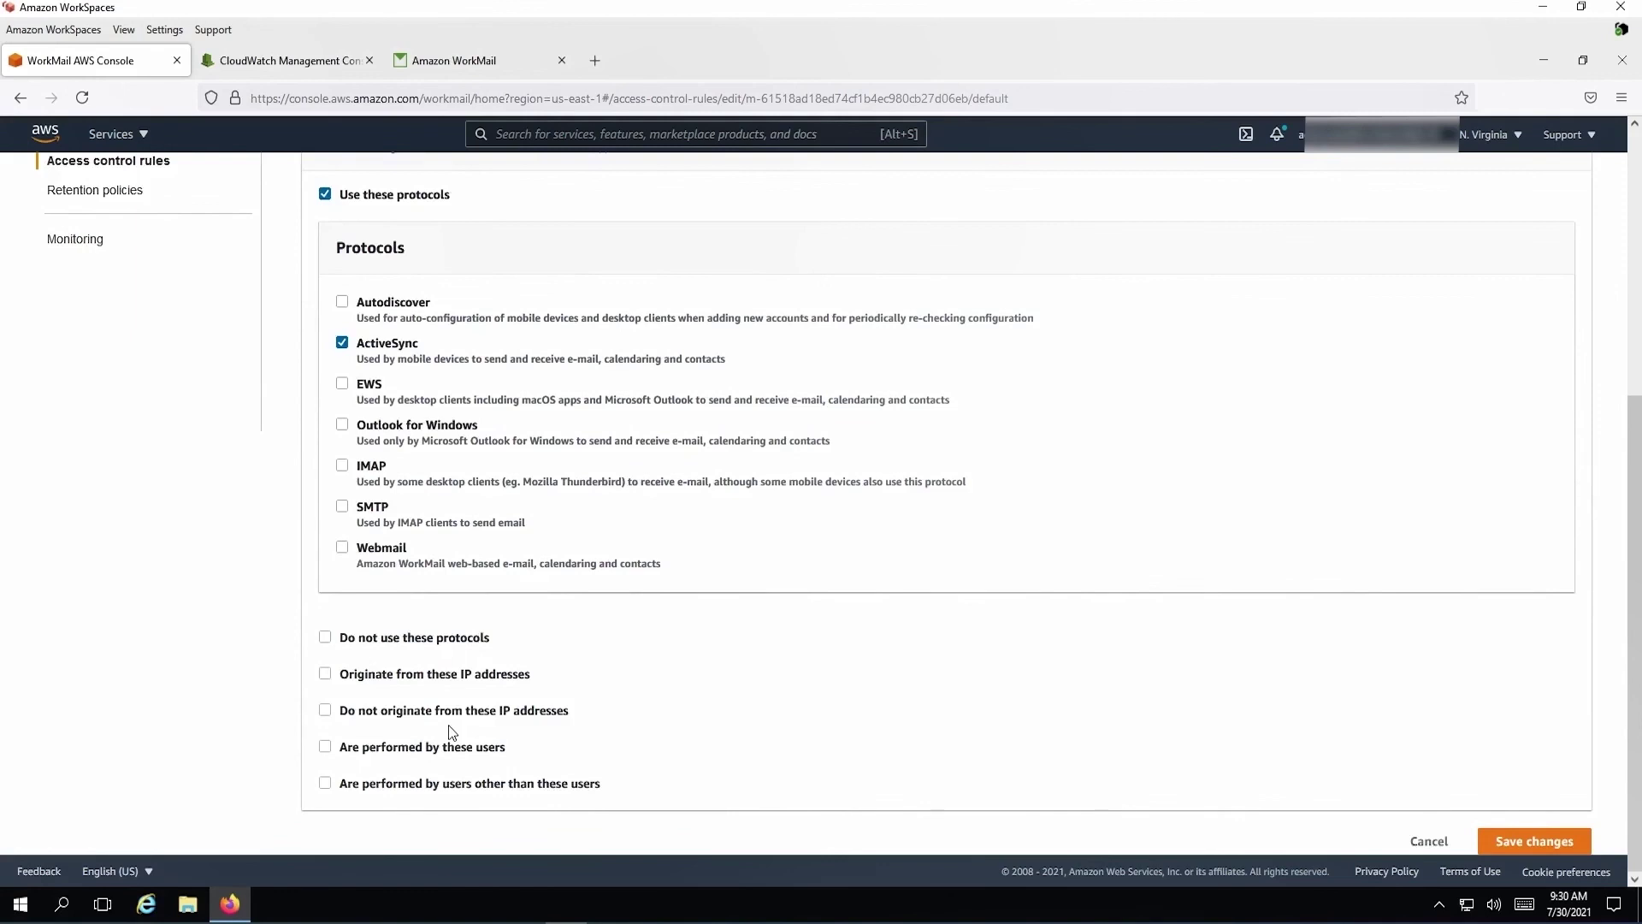
pyautogui.click(445, 746)
pyautogui.scroll(-2, 737, 725)
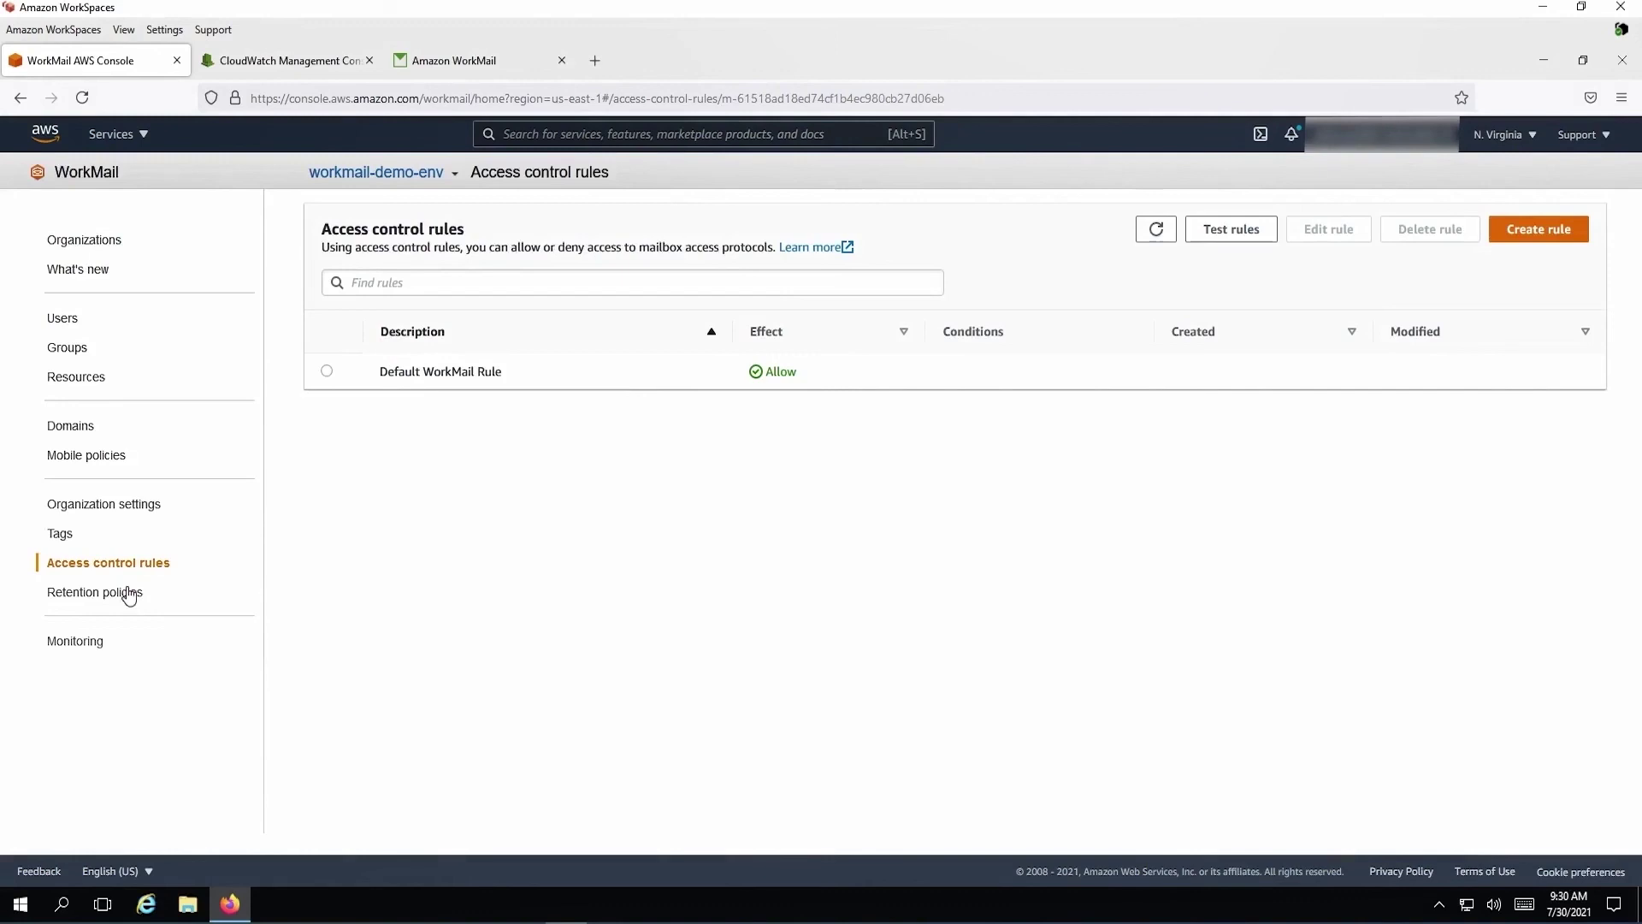
pyautogui.click(128, 592)
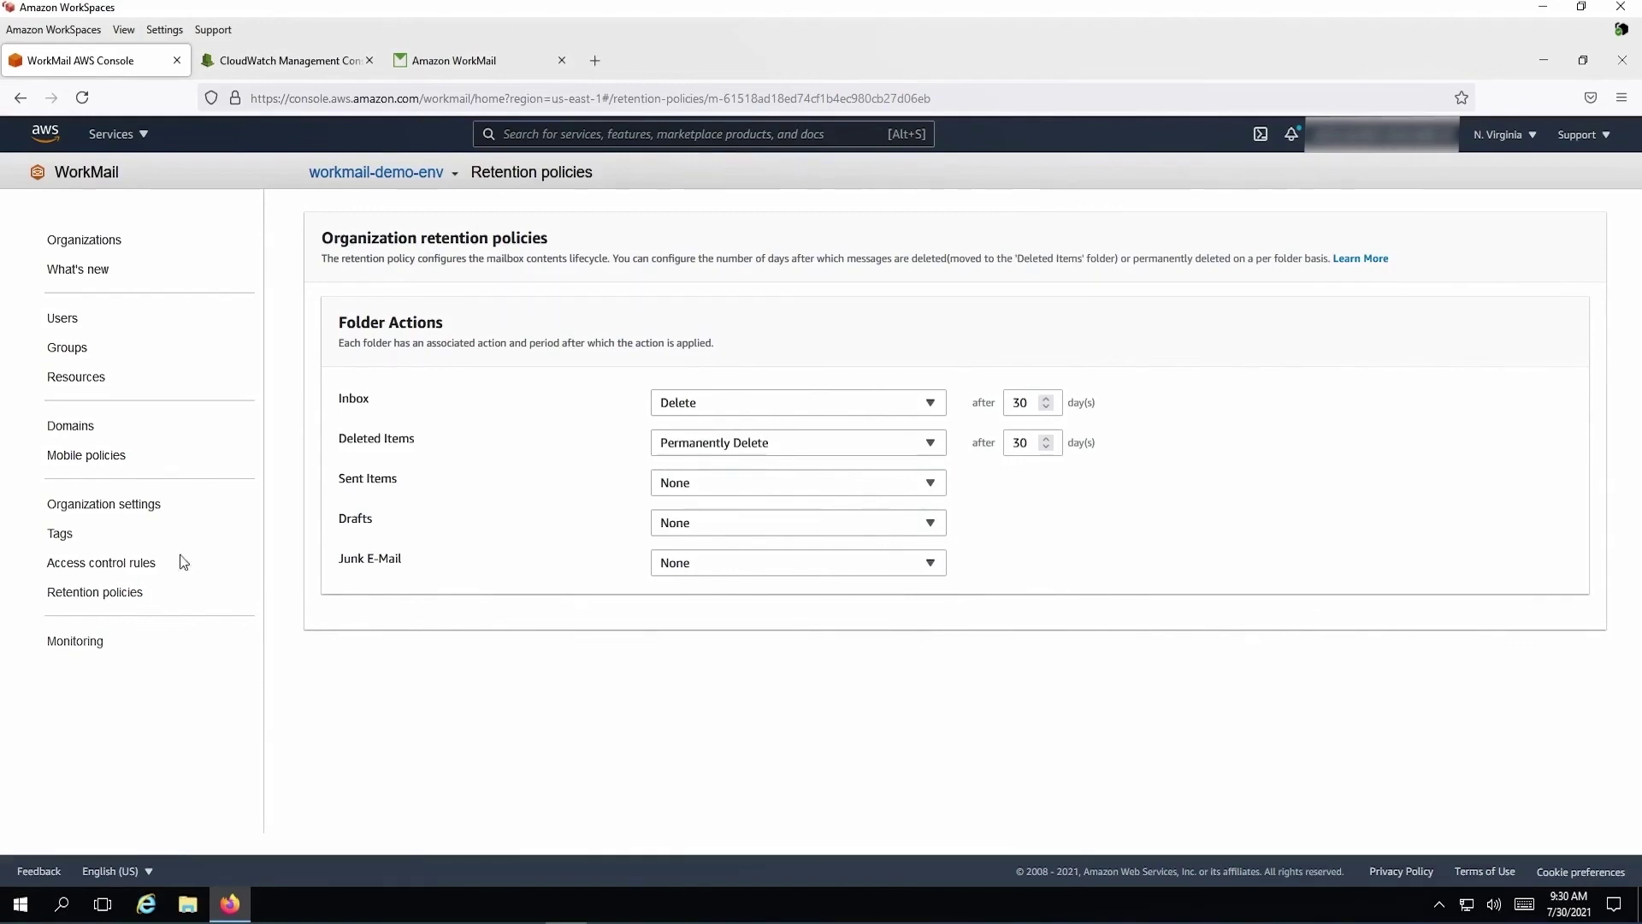
# Visit the organization's Monitoring page, then scroll through the What's new announcements
pyautogui.click(80, 642)
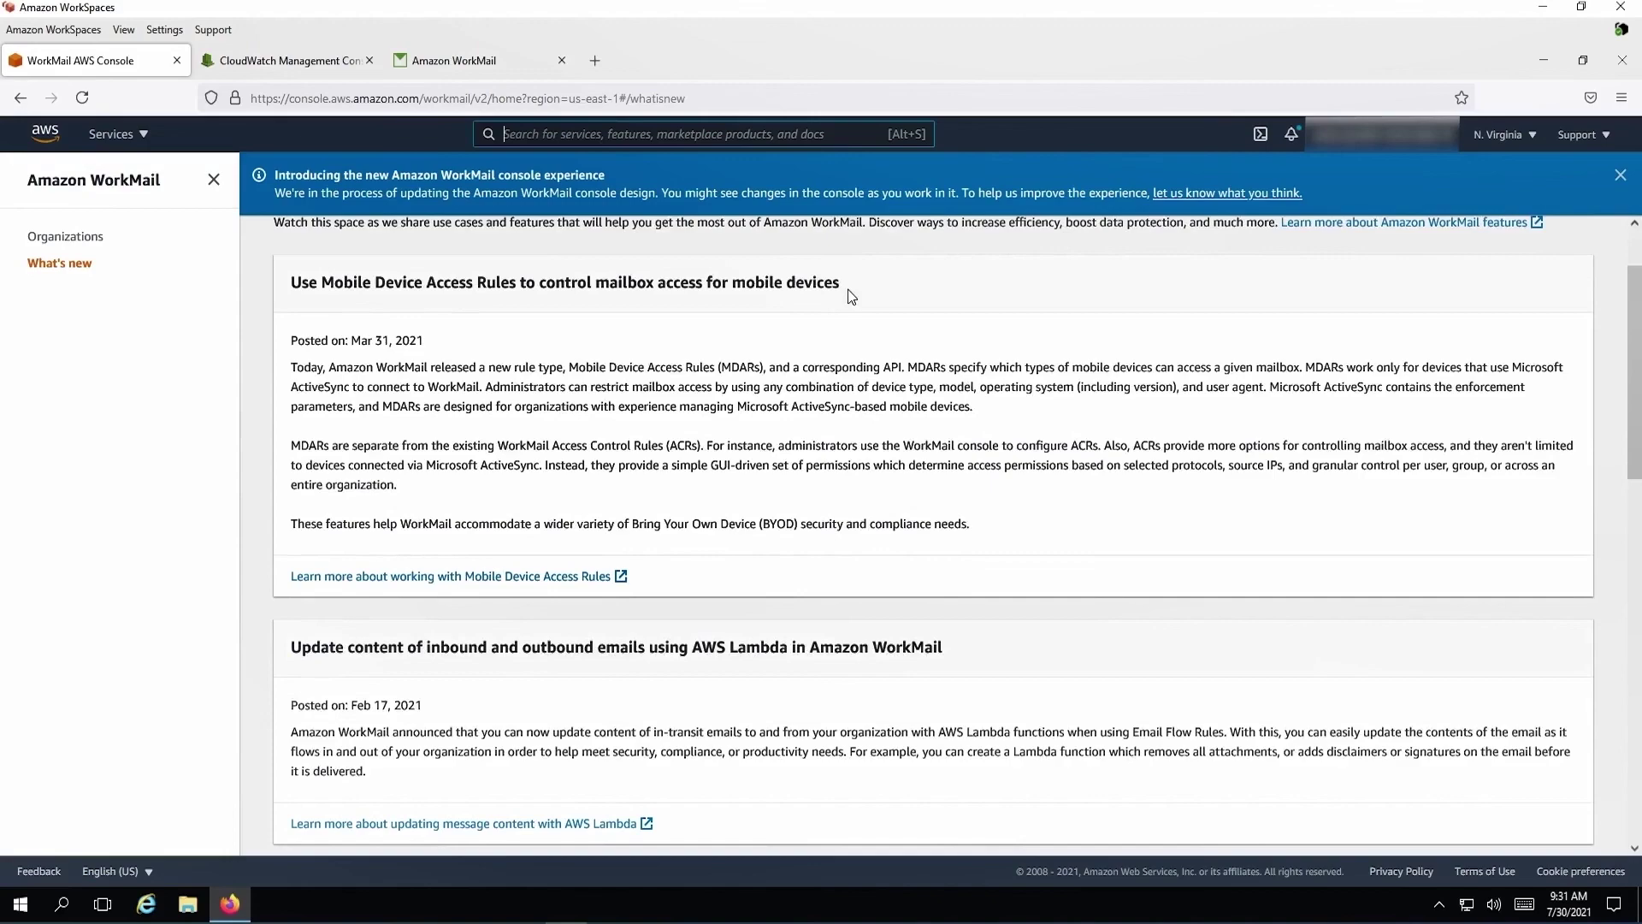
pyautogui.scroll(2, 848, 289)
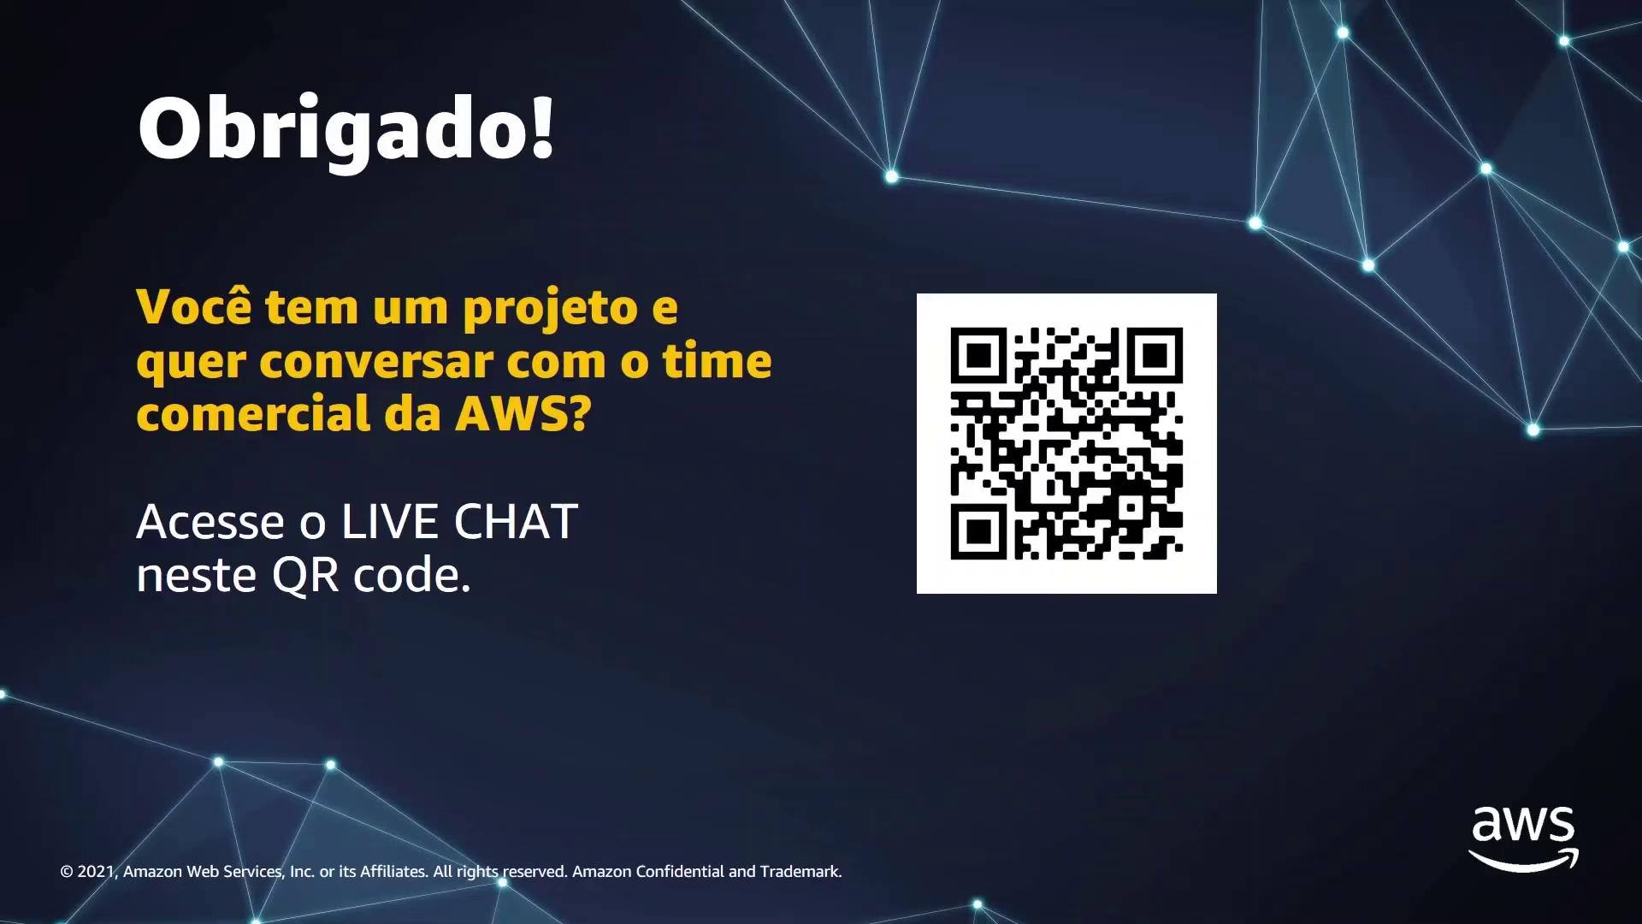